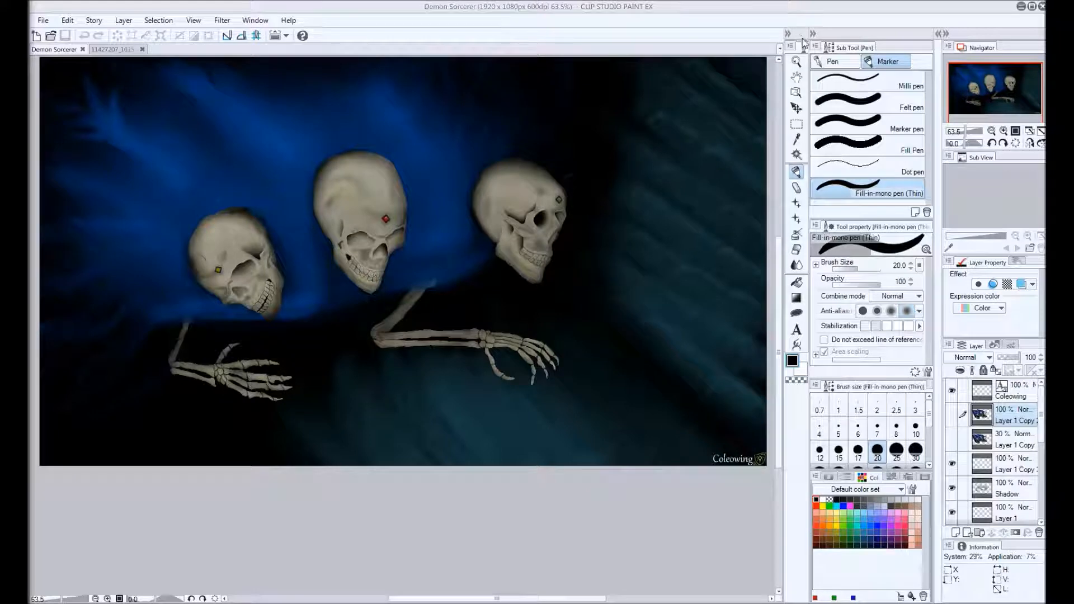
Step: Create a new colour illustration canvas of 1920 x 1080 px at 600 dpi with white paper
{"action": "mouse_move", "coordinate": [801, 38]}
{"action": "left_mouse_down"}
{"action": "mouse_move", "coordinate": [39, 45]}
{"action": "mouse_move", "coordinate": [801, 38]}
{"action": "left_mouse_up"}
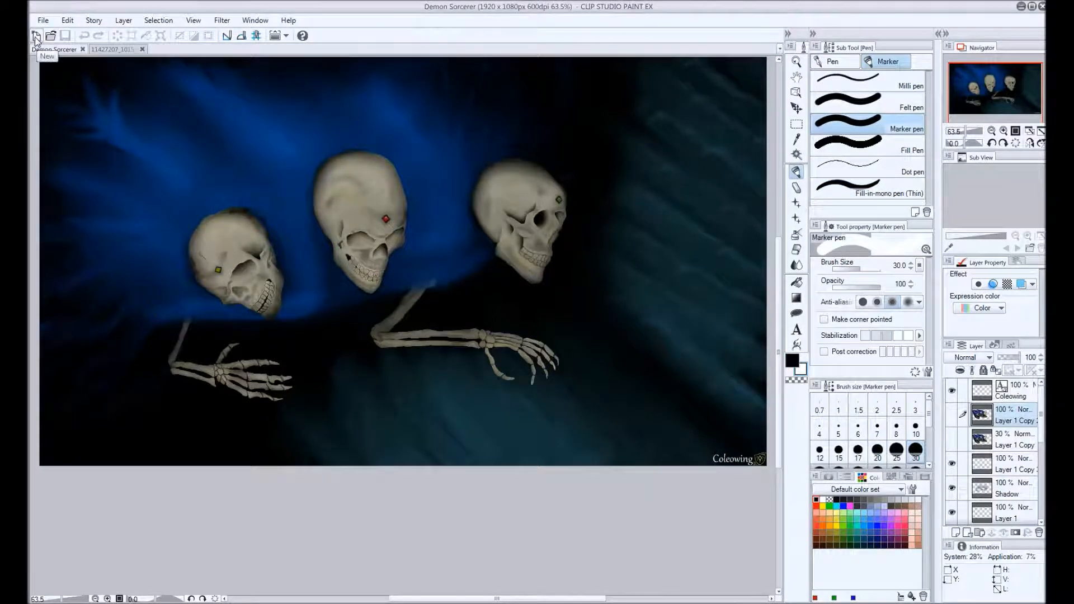
{"action": "left_click", "coordinate": [35, 37]}
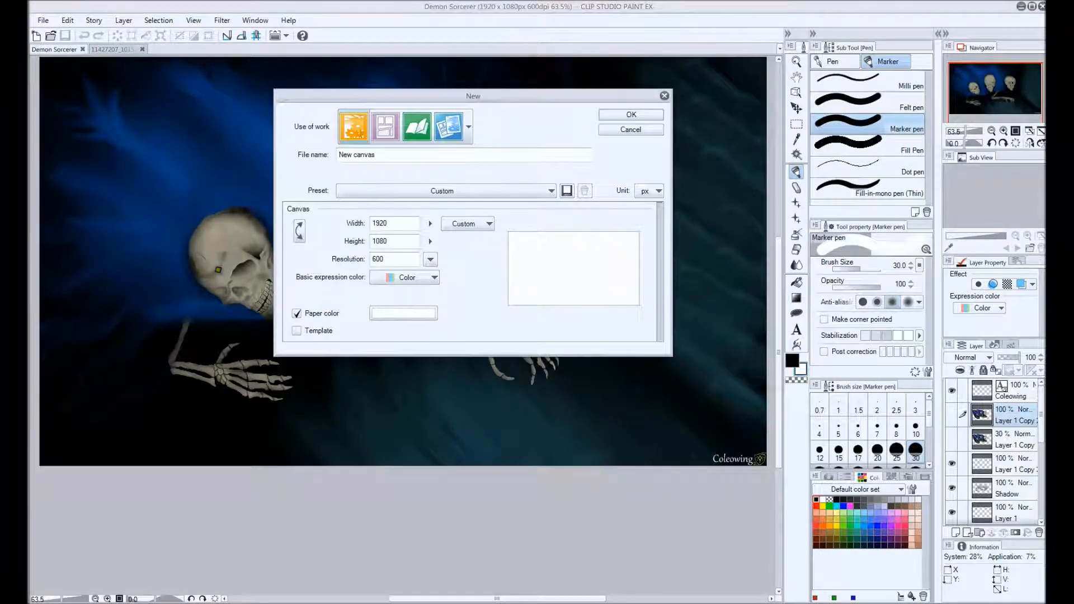
{"action": "left_click", "coordinate": [384, 127]}
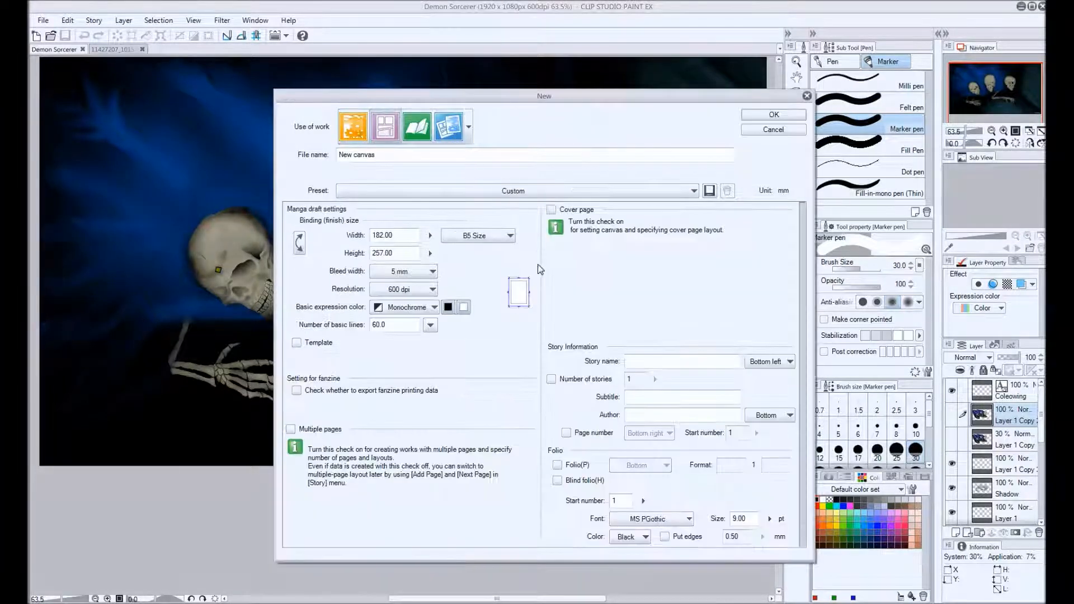
{"action": "left_click", "coordinate": [354, 127]}
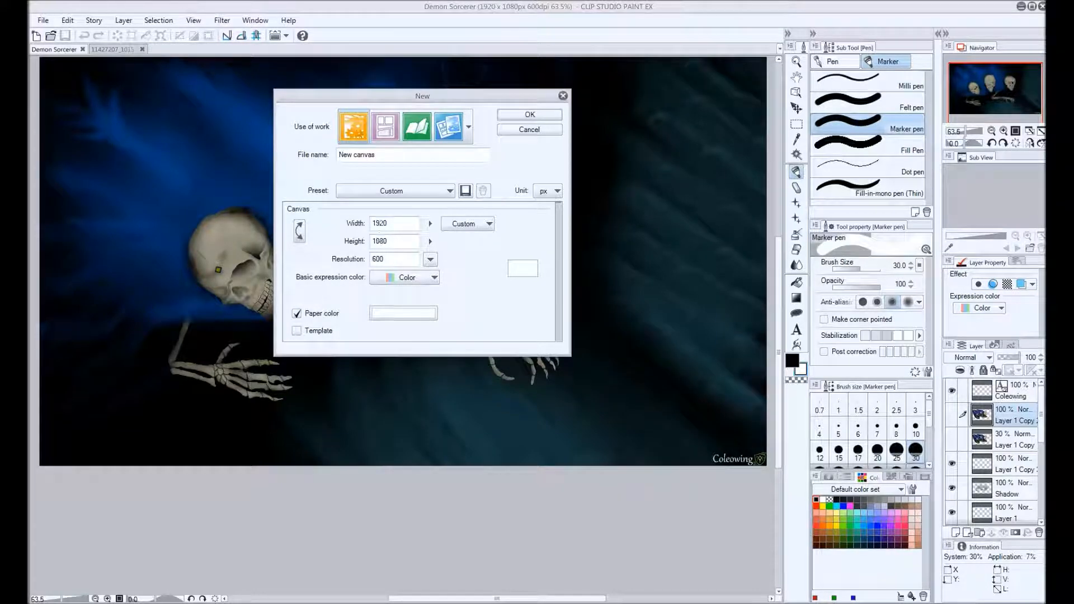
{"action": "left_click", "coordinate": [407, 227]}
{"action": "left_click", "coordinate": [407, 241]}
{"action": "left_click", "coordinate": [544, 193]}
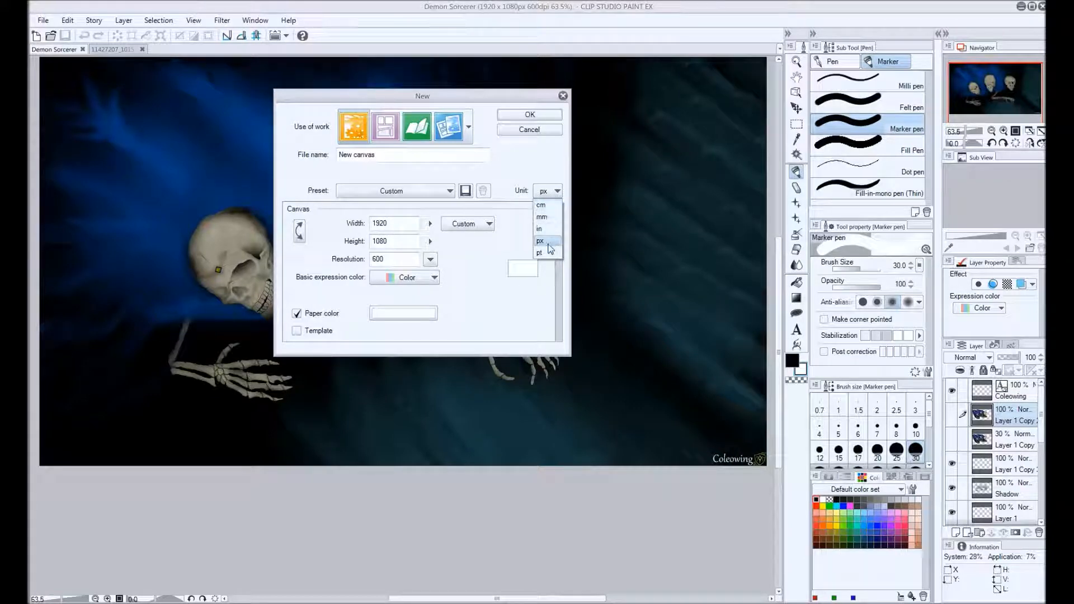
{"action": "left_click", "coordinate": [547, 190]}
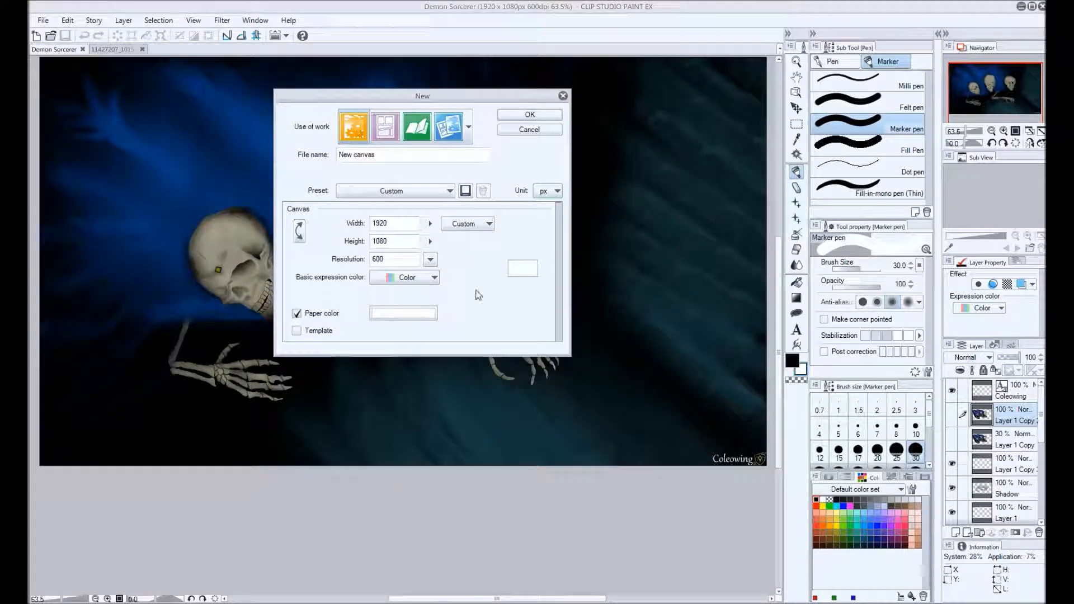
{"action": "left_click", "coordinate": [520, 114]}
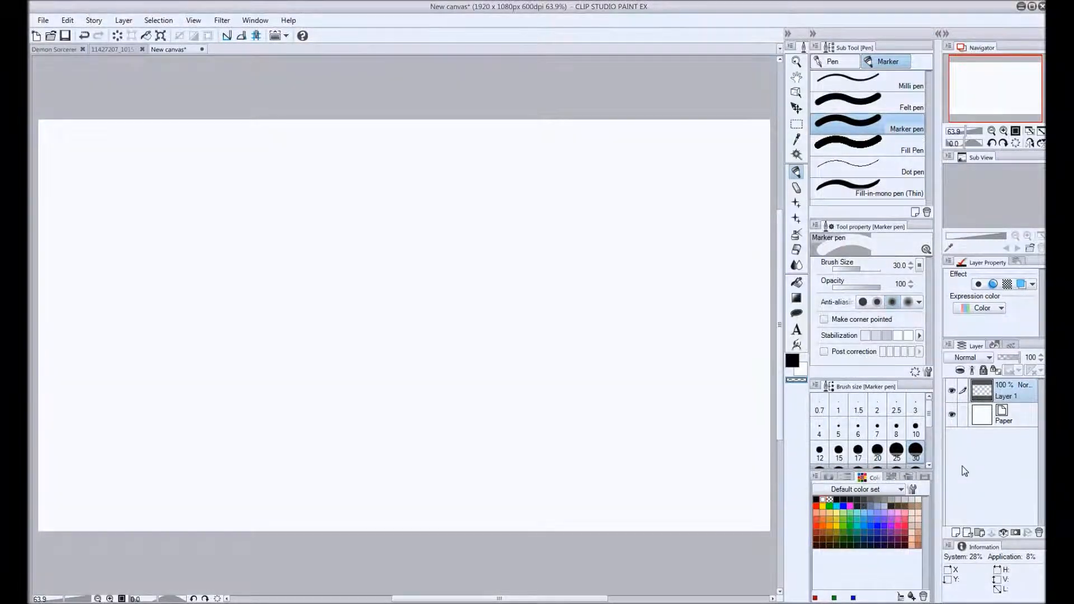
Step: Hide the Paper layer and paint a short white patch on Layer 1 with the Marker pen
{"action": "left_click", "coordinate": [954, 417]}
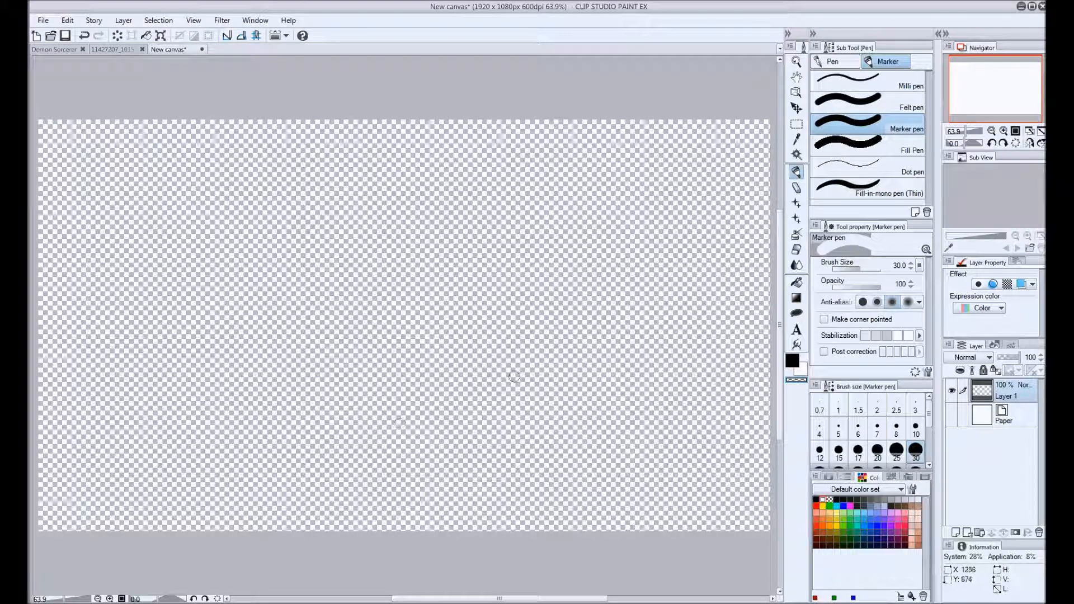
{"action": "left_click", "coordinate": [802, 371]}
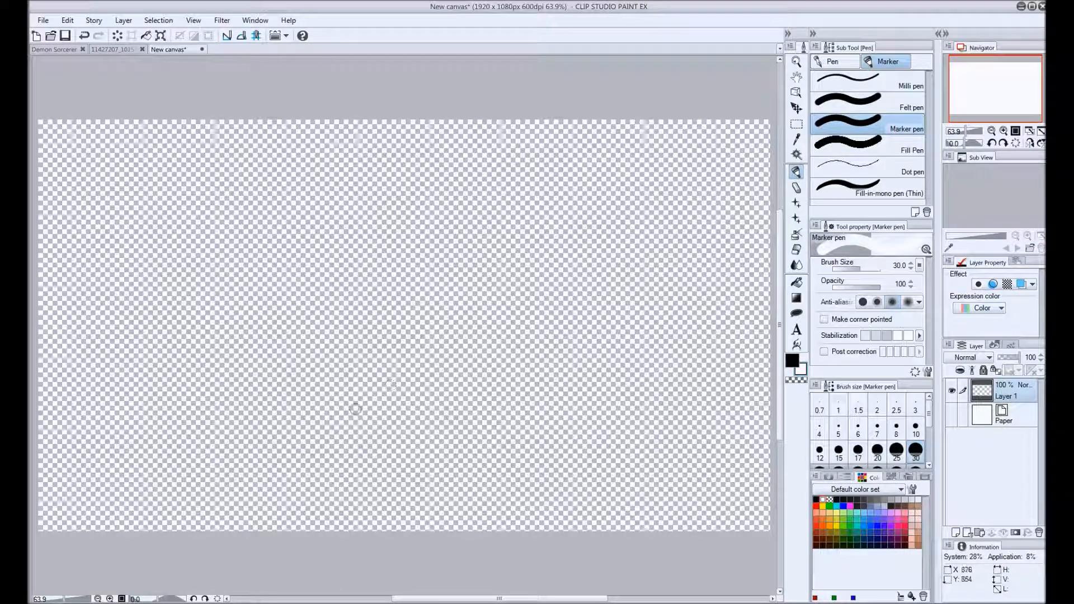
{"action": "mouse_move", "coordinate": [387, 396]}
{"action": "left_mouse_down"}
{"action": "mouse_move", "coordinate": [366, 383]}
{"action": "mouse_move", "coordinate": [386, 409]}
{"action": "left_mouse_up"}
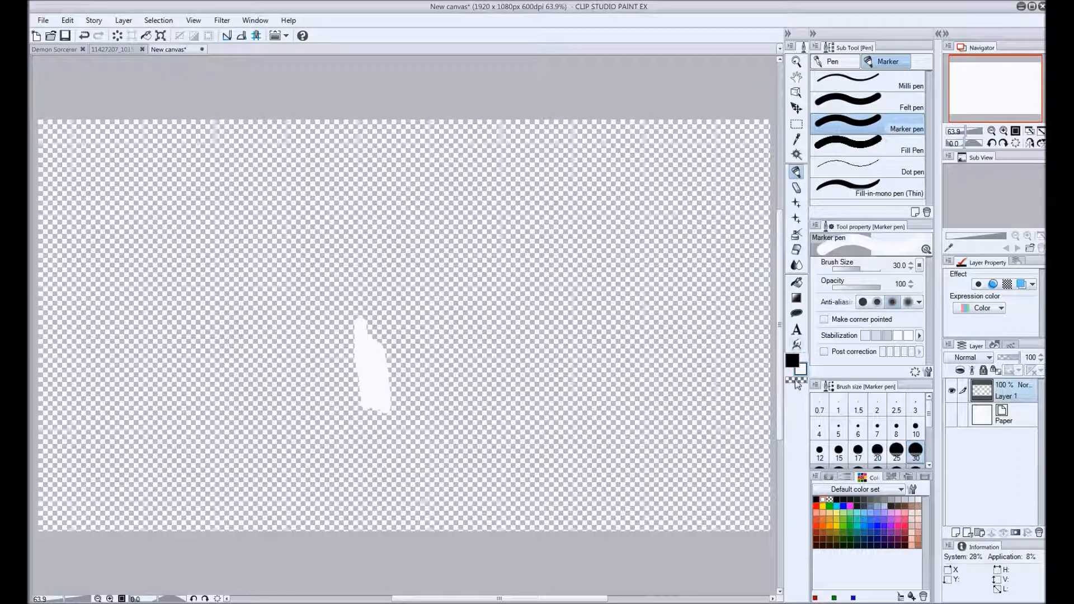
Step: Erase the white patch using the transparent colour and make the Paper layer visible again
{"action": "mouse_move", "coordinate": [388, 411]}
{"action": "left_mouse_down"}
{"action": "mouse_move", "coordinate": [369, 306]}
{"action": "mouse_move", "coordinate": [387, 324]}
{"action": "mouse_move", "coordinate": [393, 395]}
{"action": "mouse_move", "coordinate": [371, 448]}
{"action": "mouse_move", "coordinate": [355, 273]}
{"action": "left_mouse_up"}
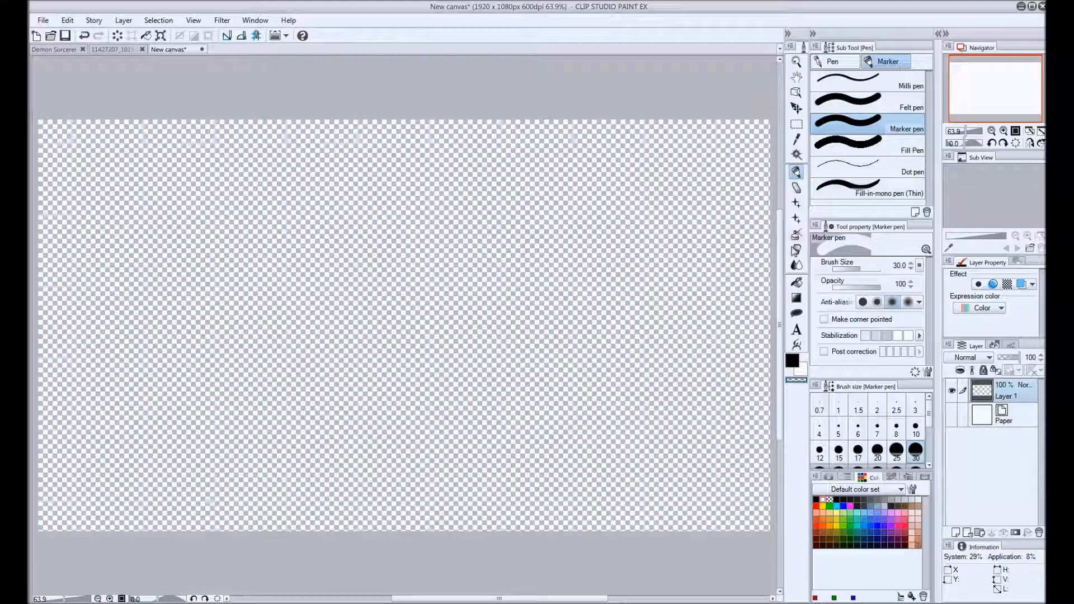
{"action": "left_click", "coordinate": [796, 250]}
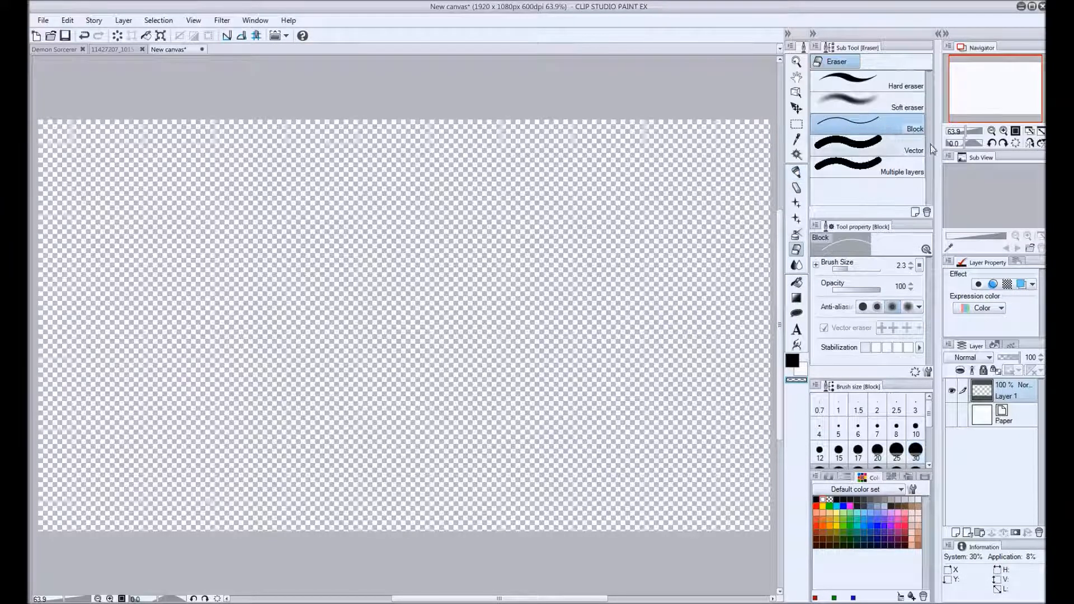
{"action": "left_click", "coordinate": [951, 414]}
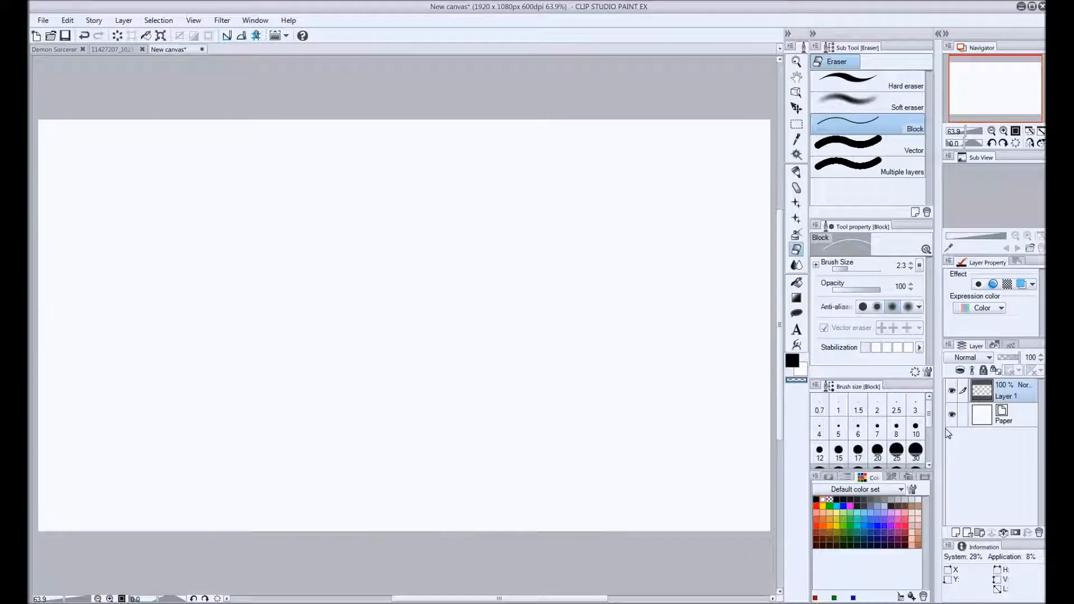
Step: Add a raster layer above Layer 1 and delete it again
{"action": "key", "text": "ctrl+alt+d"}
{"action": "mouse_move", "coordinate": [954, 532]}
{"action": "left_mouse_down"}
{"action": "mouse_move", "coordinate": [944, 520]}
{"action": "mouse_move", "coordinate": [987, 528]}
{"action": "mouse_move", "coordinate": [951, 538]}
{"action": "left_mouse_up"}
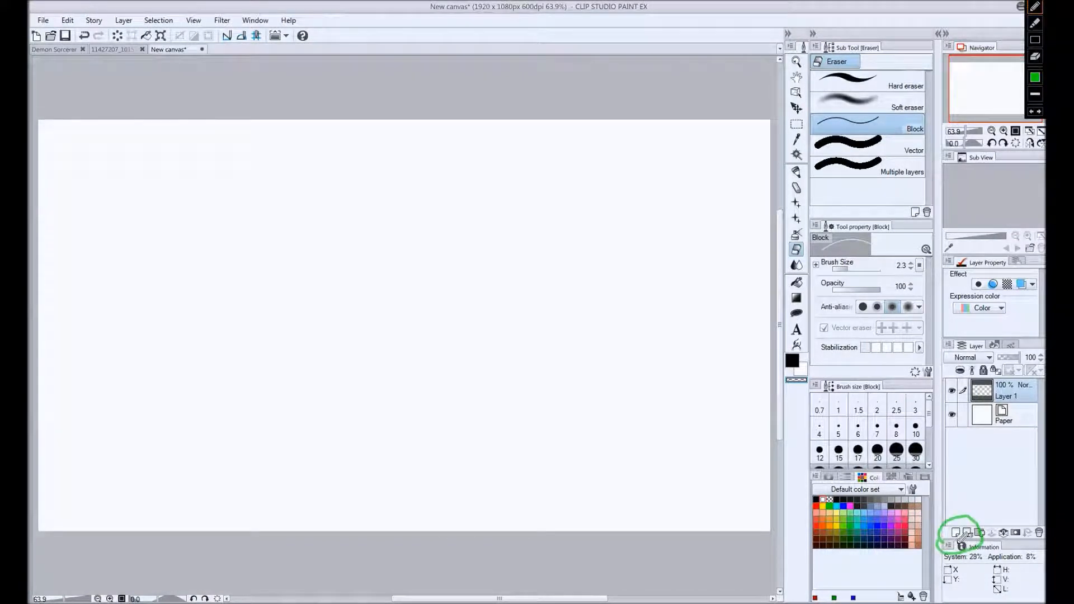
{"action": "key", "text": "ctrl+alt+d"}
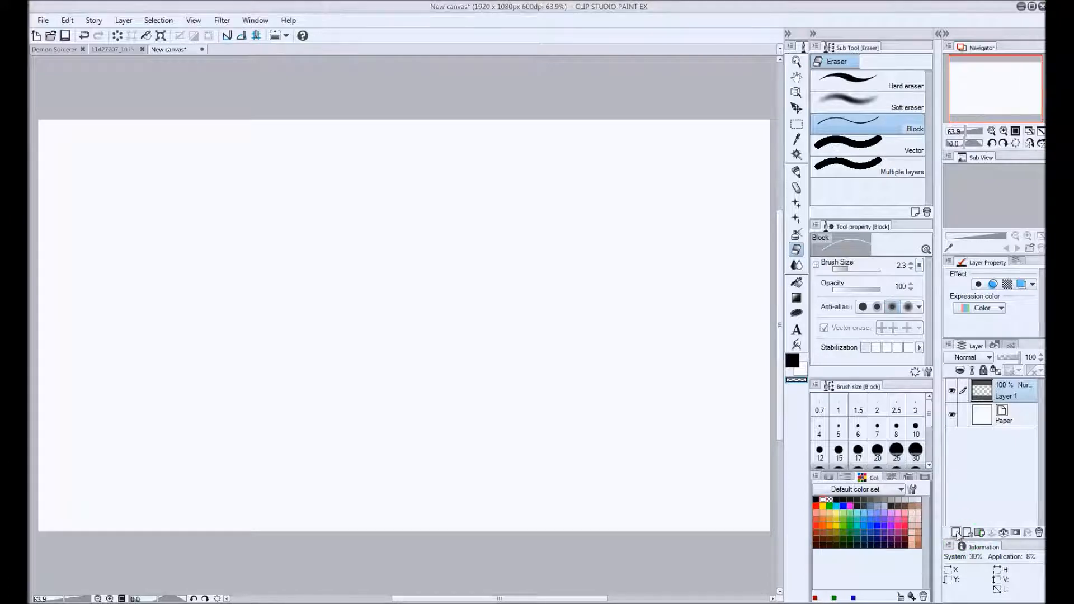
{"action": "left_click", "coordinate": [956, 533]}
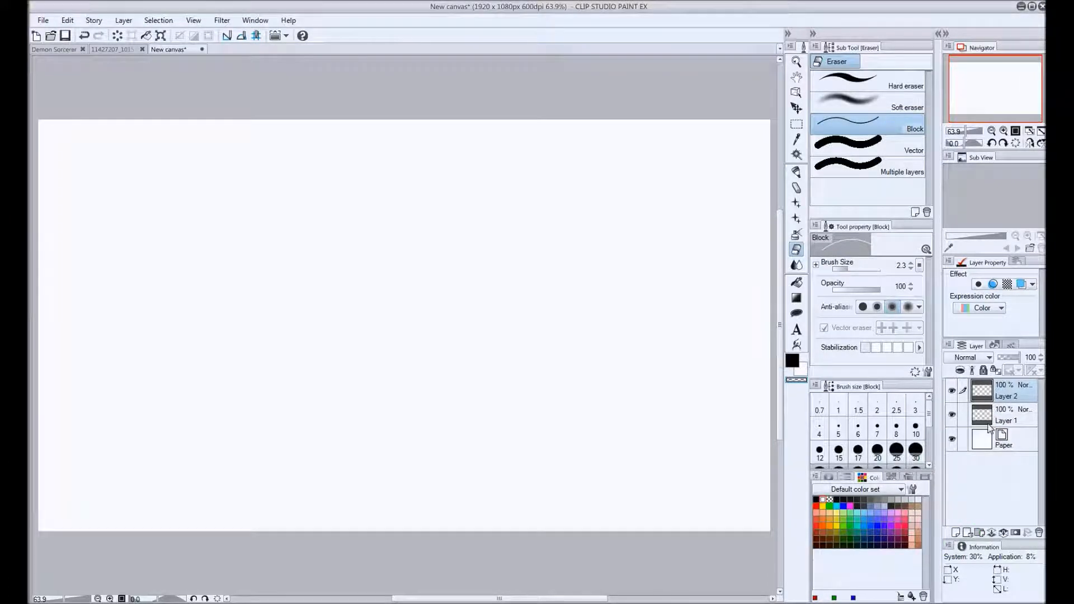
{"action": "right_click", "coordinate": [1016, 398]}
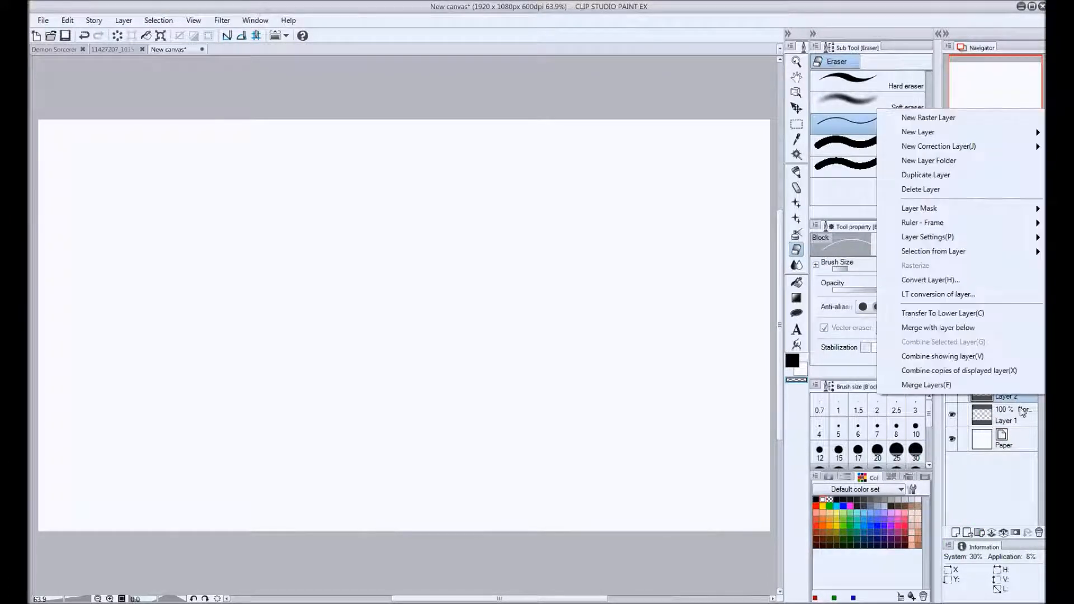
{"action": "left_click", "coordinate": [938, 189]}
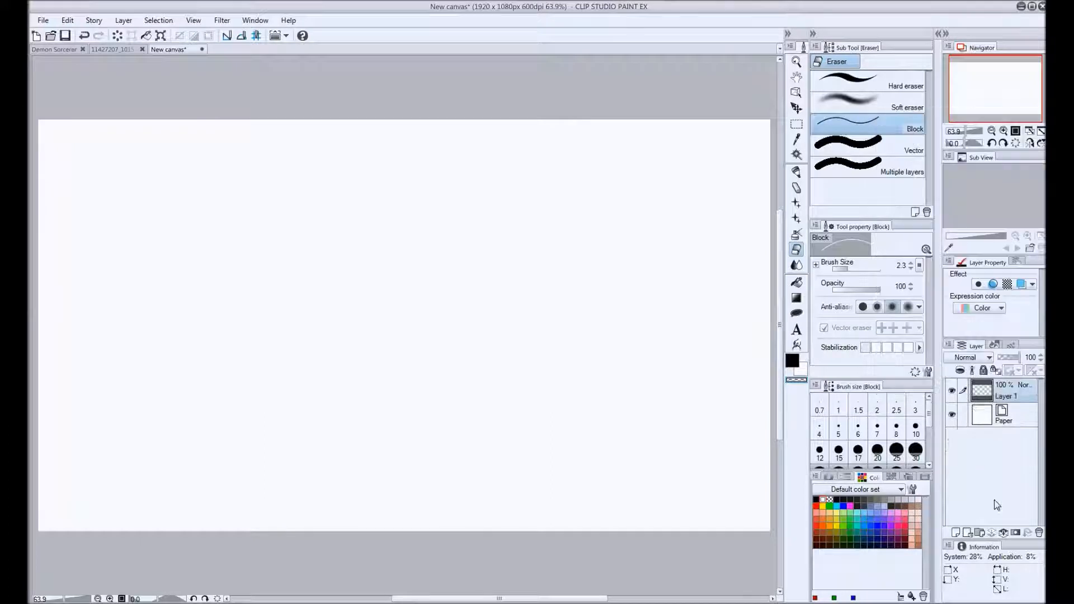
Step: Add a vector layer above Layer 1 and draw a black freeform outline with a tail using the size 30 Marker pen
{"action": "left_click", "coordinate": [968, 534]}
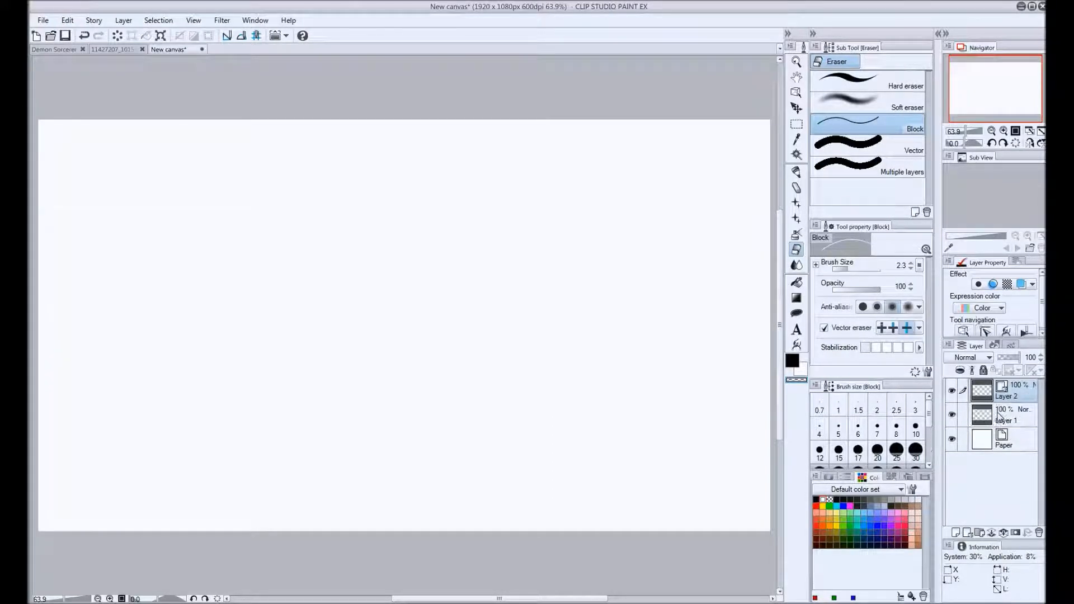
{"action": "left_click", "coordinate": [797, 172]}
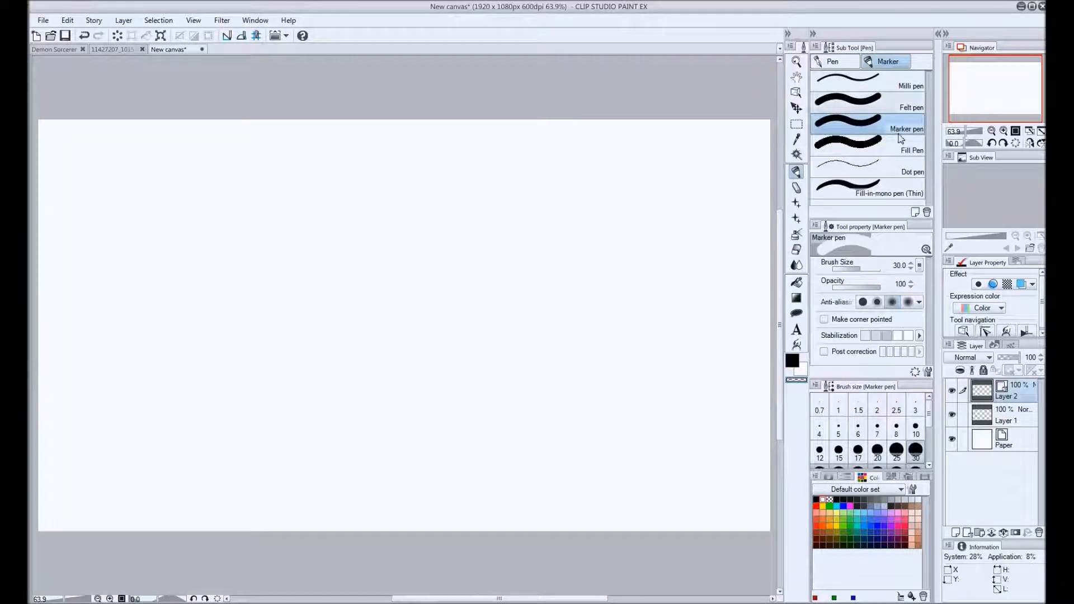
{"action": "mouse_move", "coordinate": [426, 306]}
{"action": "left_mouse_down"}
{"action": "mouse_move", "coordinate": [192, 420]}
{"action": "mouse_move", "coordinate": [206, 323]}
{"action": "mouse_move", "coordinate": [218, 346]}
{"action": "mouse_move", "coordinate": [243, 333]}
{"action": "mouse_move", "coordinate": [377, 329]}
{"action": "left_mouse_up"}
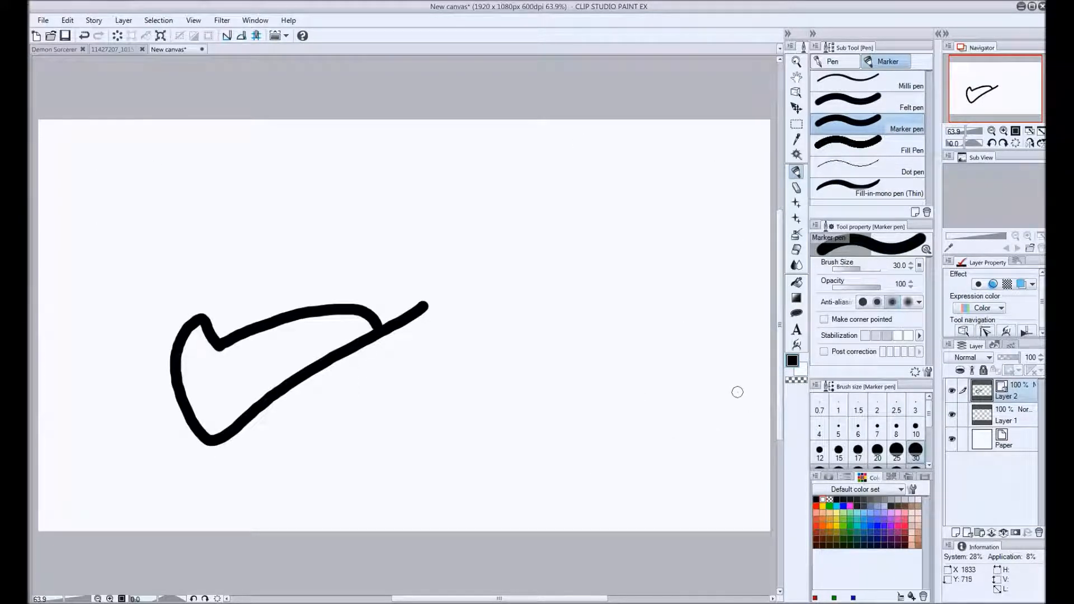
Step: Pull a control point near the vector line's right end outward, and bend the tail downward with Pinch vector line
{"action": "key", "text": "ctrl+alt+d"}
{"action": "mouse_move", "coordinate": [801, 327]}
{"action": "left_mouse_down"}
{"action": "mouse_move", "coordinate": [806, 352]}
{"action": "mouse_move", "coordinate": [783, 349]}
{"action": "left_mouse_up"}
{"action": "key", "text": "ctrl+alt+d"}
{"action": "left_click", "coordinate": [796, 344]}
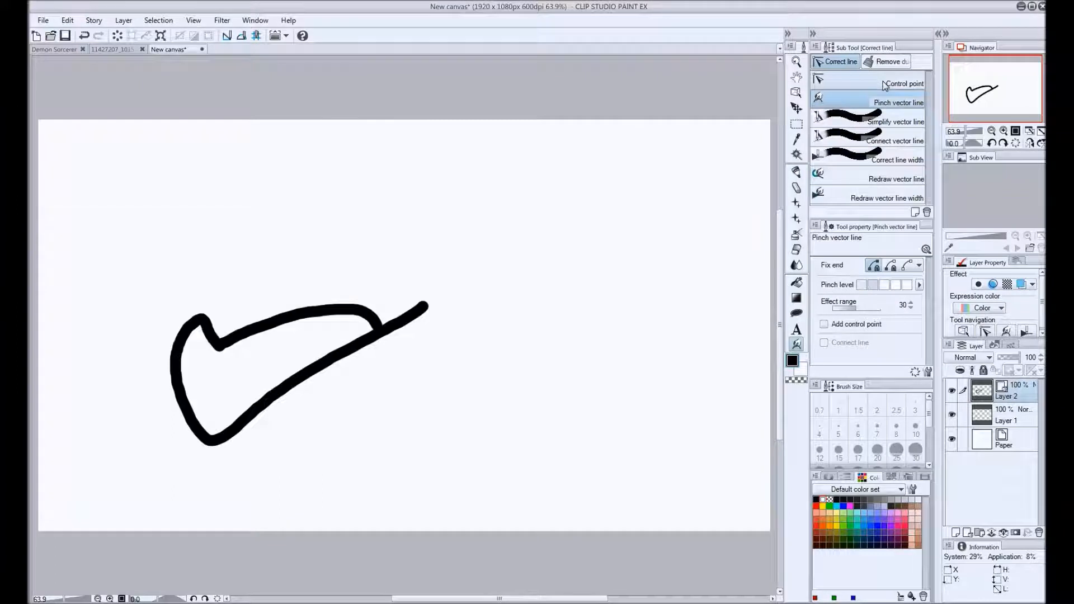
{"action": "left_click", "coordinate": [884, 82]}
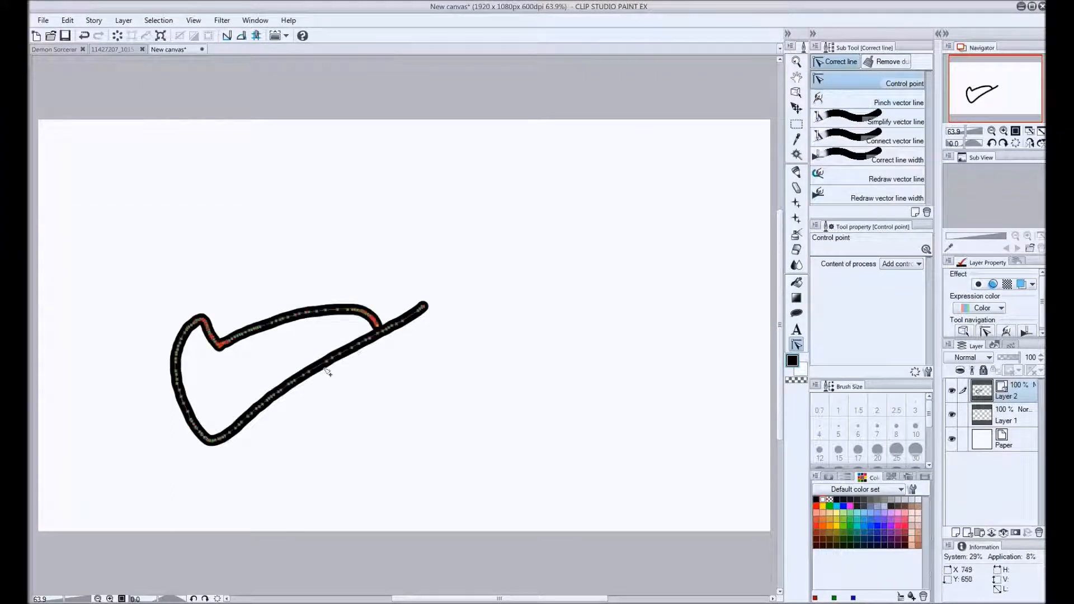
{"action": "left_click_drag", "start_coordinate": [405, 323], "coordinate": [467, 338]}
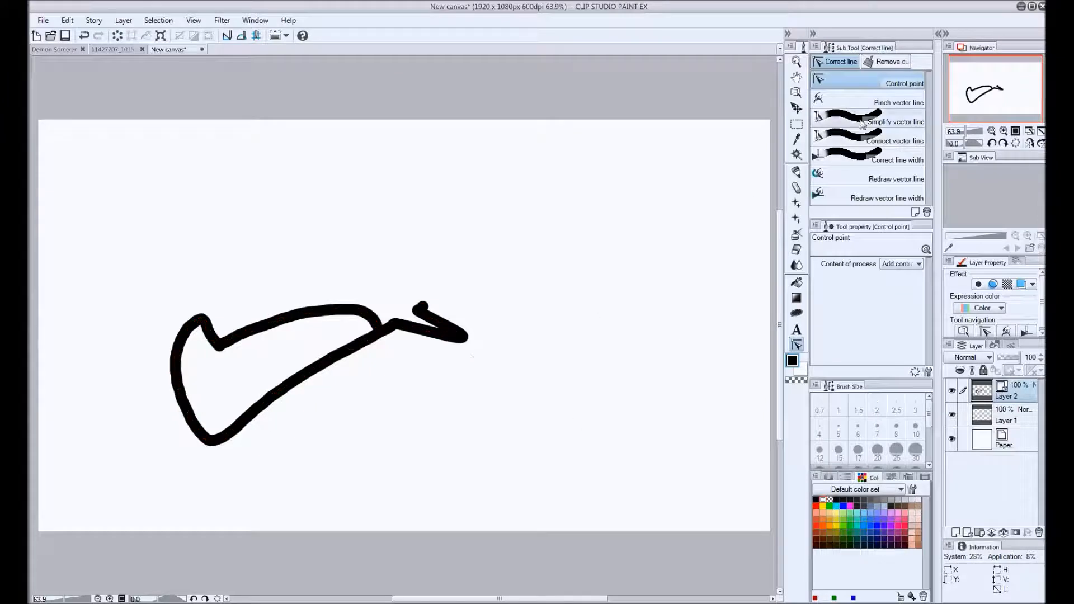
{"action": "left_click", "coordinate": [864, 104]}
{"action": "mouse_move", "coordinate": [423, 331]}
{"action": "left_mouse_down"}
{"action": "mouse_move", "coordinate": [441, 377]}
{"action": "mouse_move", "coordinate": [441, 422]}
{"action": "mouse_move", "coordinate": [450, 404]}
{"action": "left_mouse_up"}
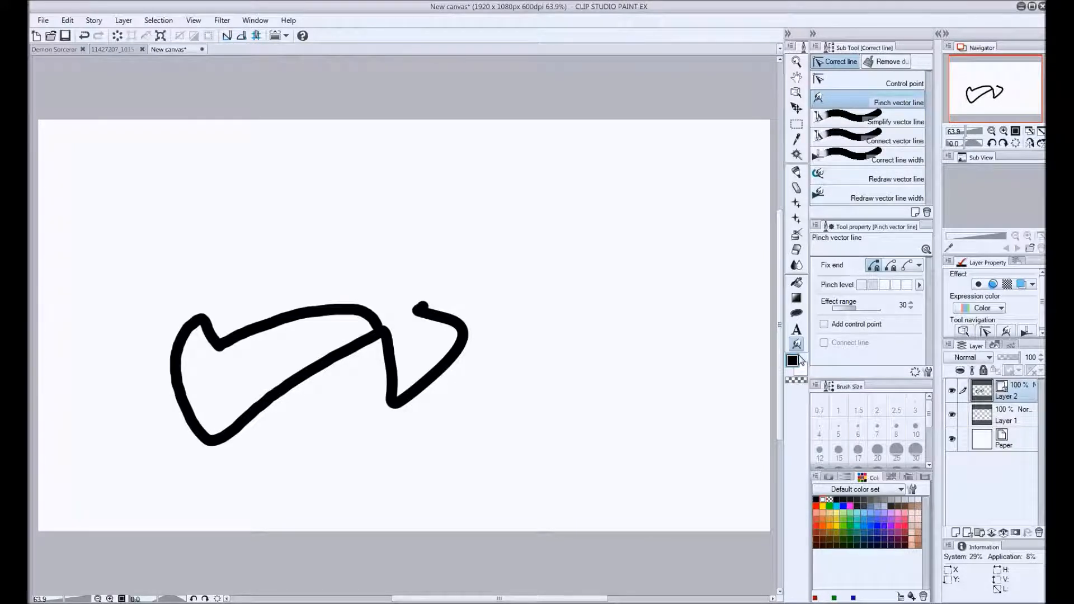
Step: Switch to File Explorer to view the downloaded brush file Texture_effect(rough)_EN.sut, and minimize the folder window
{"action": "key", "text": "p"}
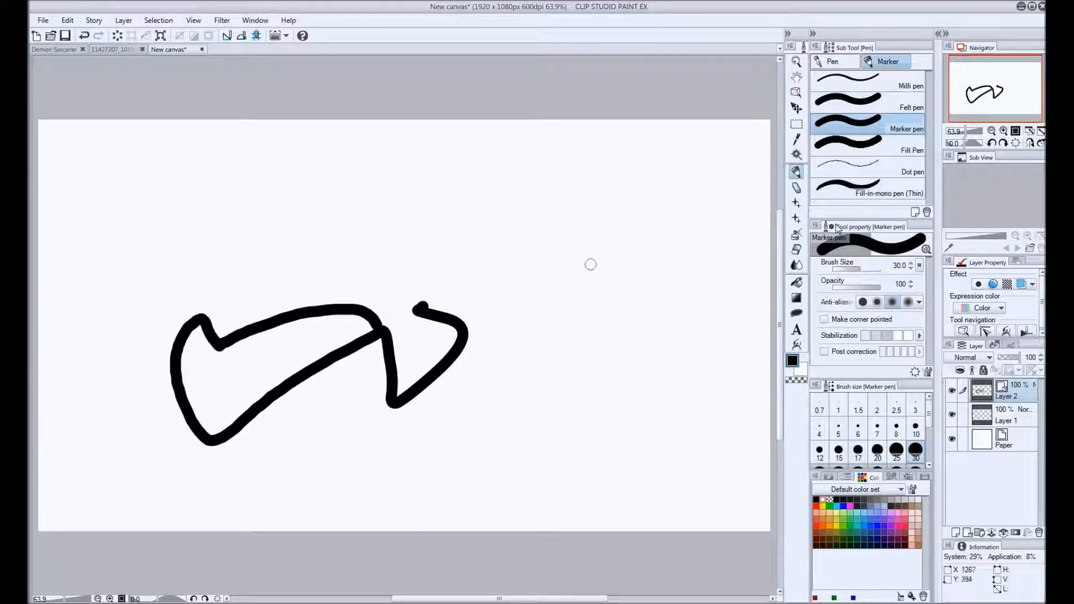
{"action": "key", "text": "alt+Tab"}
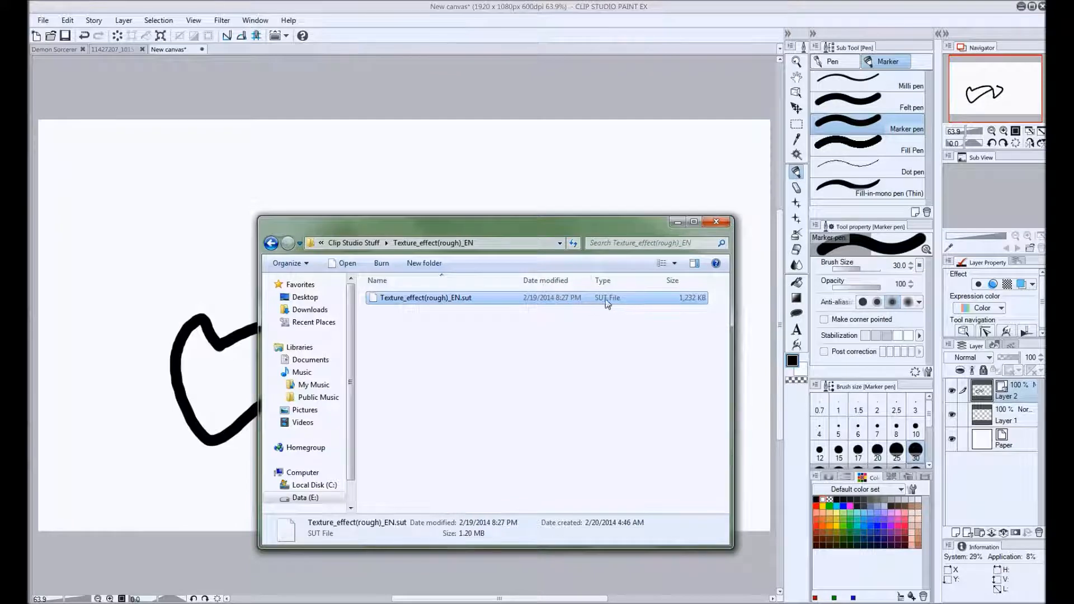
{"action": "left_click_drag", "start_coordinate": [402, 302], "coordinate": [584, 335]}
{"action": "left_click", "coordinate": [679, 221]}
Step: Set the Fill Pen's brush tip thickness to 22 and draw a test squiggle down the right side of the canvas
{"action": "key", "text": "period"}
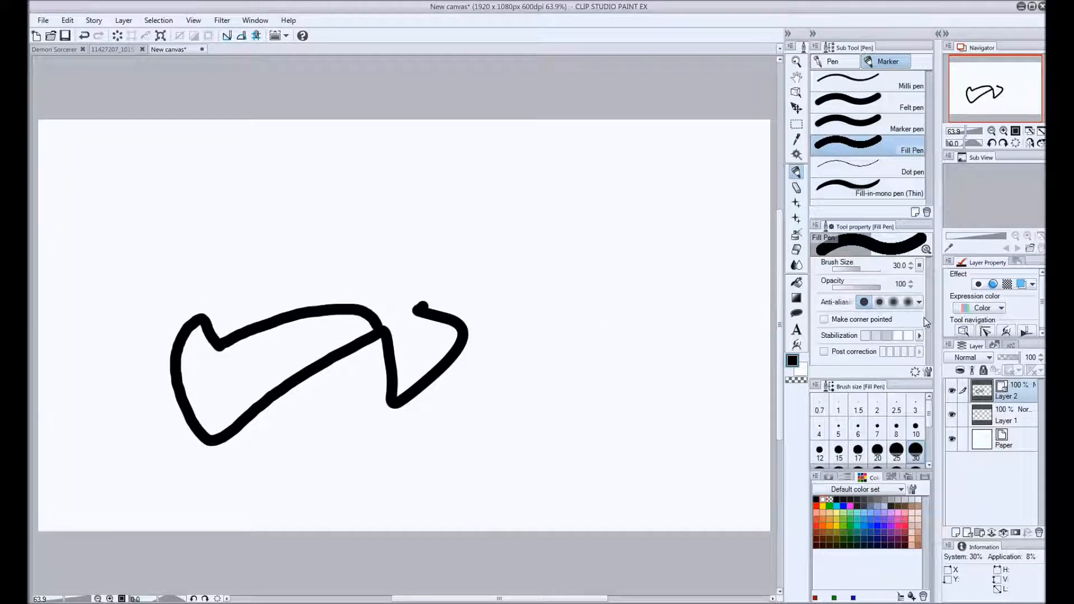
{"action": "key", "text": "ctrl+alt+d"}
{"action": "mouse_move", "coordinate": [922, 385]}
{"action": "left_mouse_down"}
{"action": "mouse_move", "coordinate": [918, 360]}
{"action": "mouse_move", "coordinate": [942, 362]}
{"action": "mouse_move", "coordinate": [933, 379]}
{"action": "mouse_move", "coordinate": [953, 356]}
{"action": "left_mouse_up"}
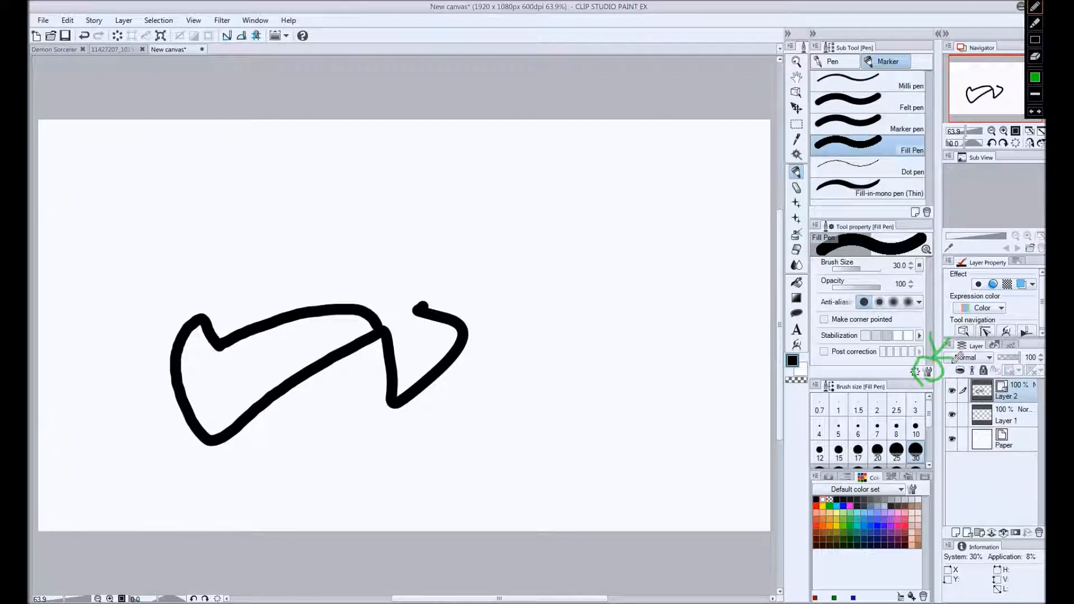
{"action": "left_click", "coordinate": [927, 371]}
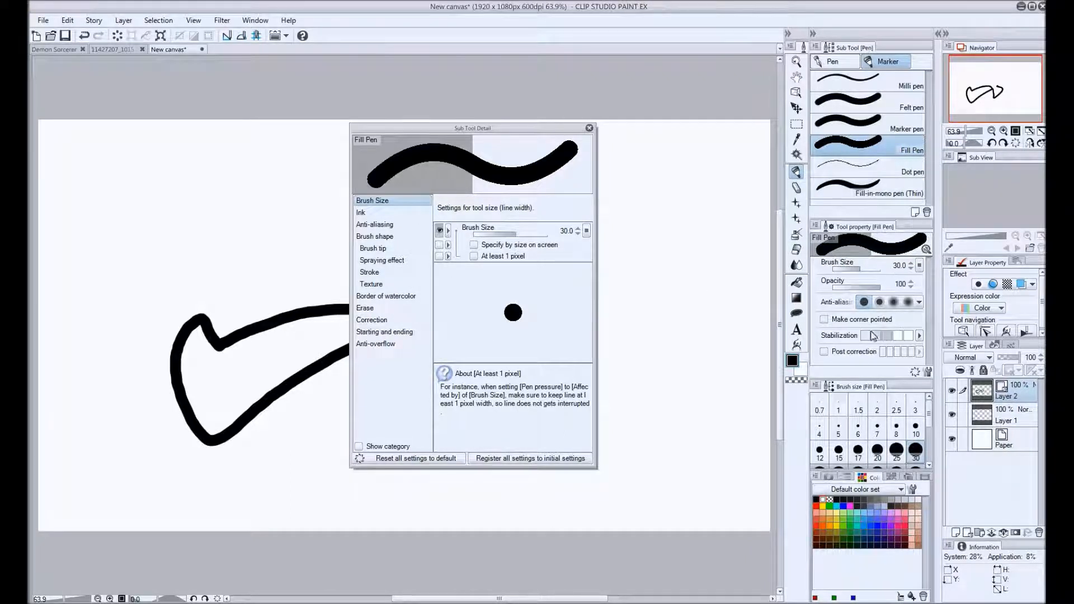
{"action": "left_click", "coordinate": [373, 248]}
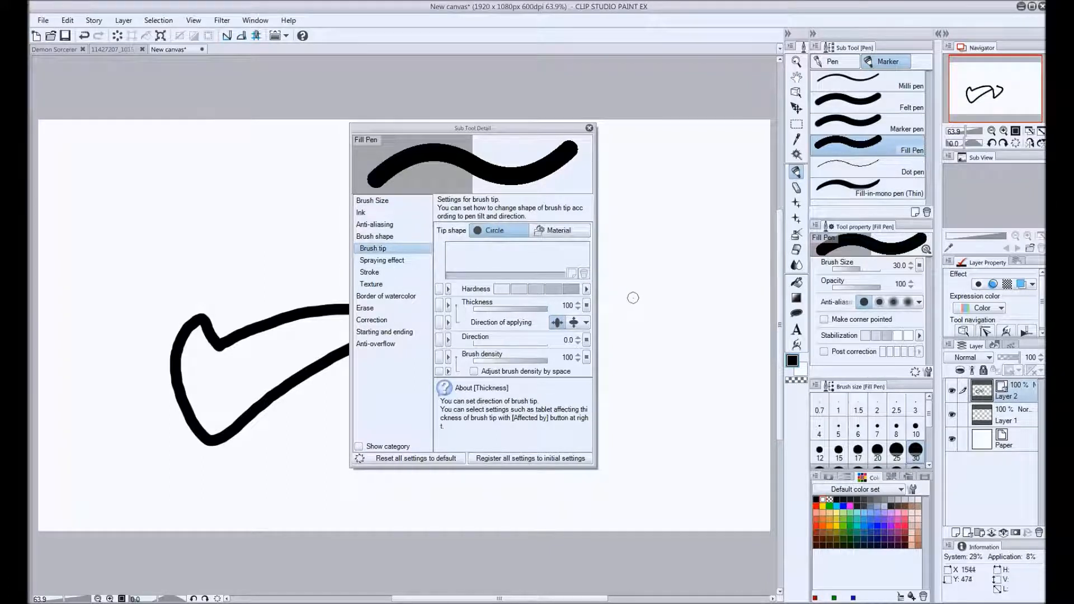
{"action": "left_click_drag", "start_coordinate": [547, 307], "coordinate": [482, 308]}
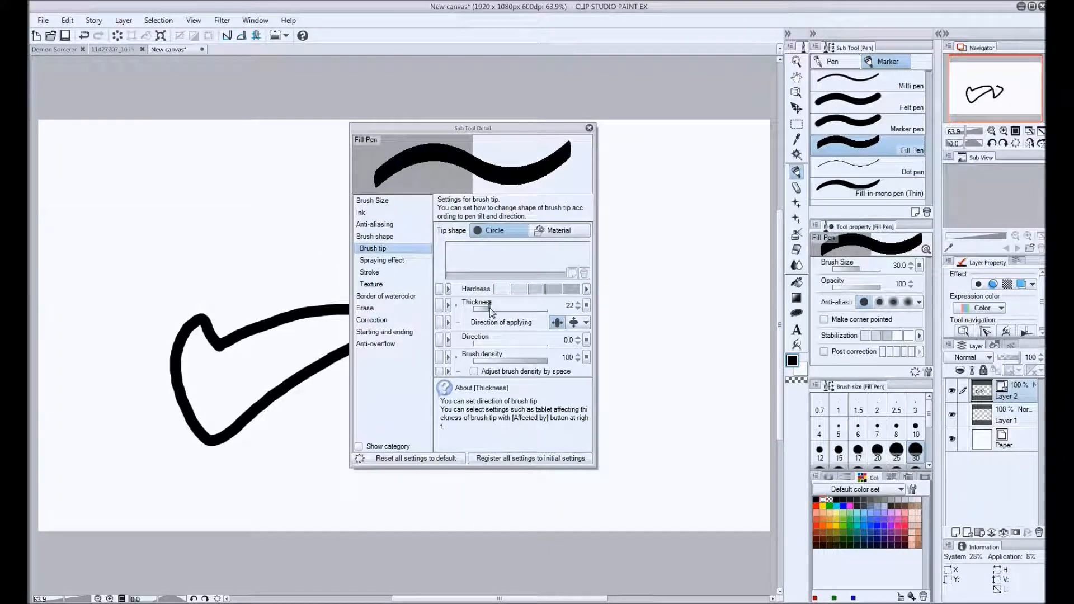
{"action": "mouse_move", "coordinate": [709, 263]}
{"action": "left_mouse_down"}
{"action": "mouse_move", "coordinate": [654, 262]}
{"action": "mouse_move", "coordinate": [688, 306]}
{"action": "mouse_move", "coordinate": [663, 366]}
{"action": "mouse_move", "coordinate": [699, 388]}
{"action": "mouse_move", "coordinate": [688, 478]}
{"action": "mouse_move", "coordinate": [643, 467]}
{"action": "left_mouse_up"}
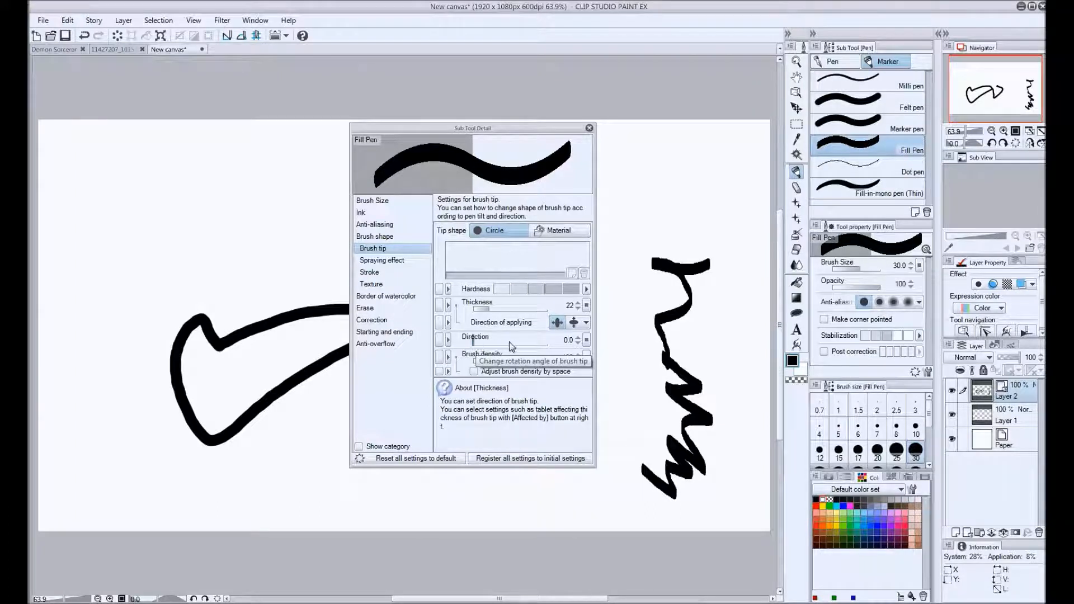
Step: Set the Fill Pen's brush tip direction to 109.4 and draw another test squiggle above the first
{"action": "left_click_drag", "start_coordinate": [479, 345], "coordinate": [496, 347]}
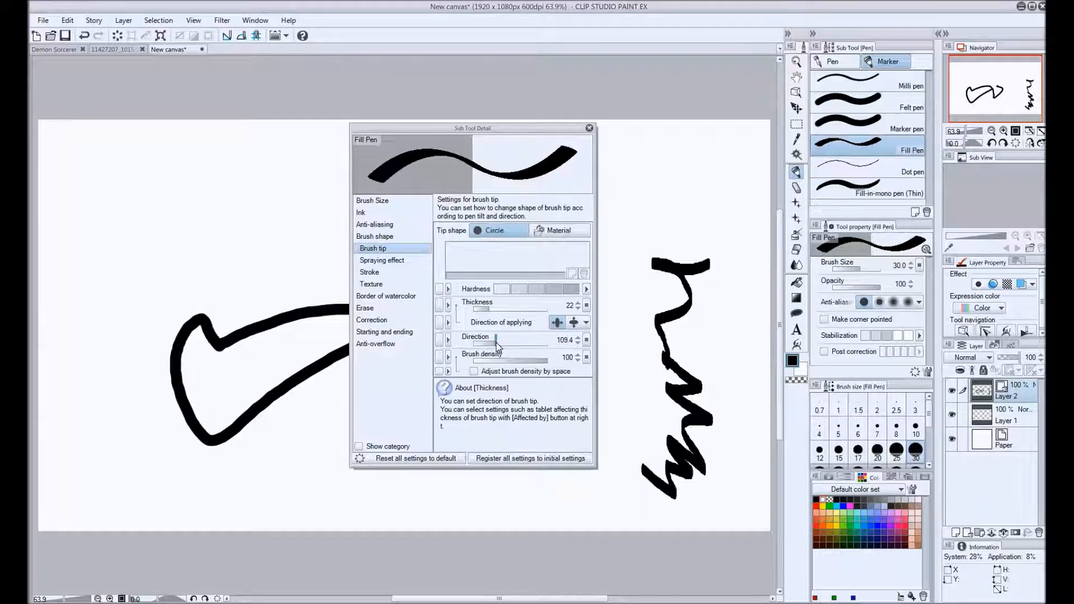
{"action": "mouse_move", "coordinate": [692, 177]}
{"action": "left_mouse_down"}
{"action": "mouse_move", "coordinate": [650, 229]}
{"action": "mouse_move", "coordinate": [678, 194]}
{"action": "mouse_move", "coordinate": [720, 184]}
{"action": "mouse_move", "coordinate": [732, 196]}
{"action": "mouse_move", "coordinate": [726, 256]}
{"action": "left_mouse_up"}
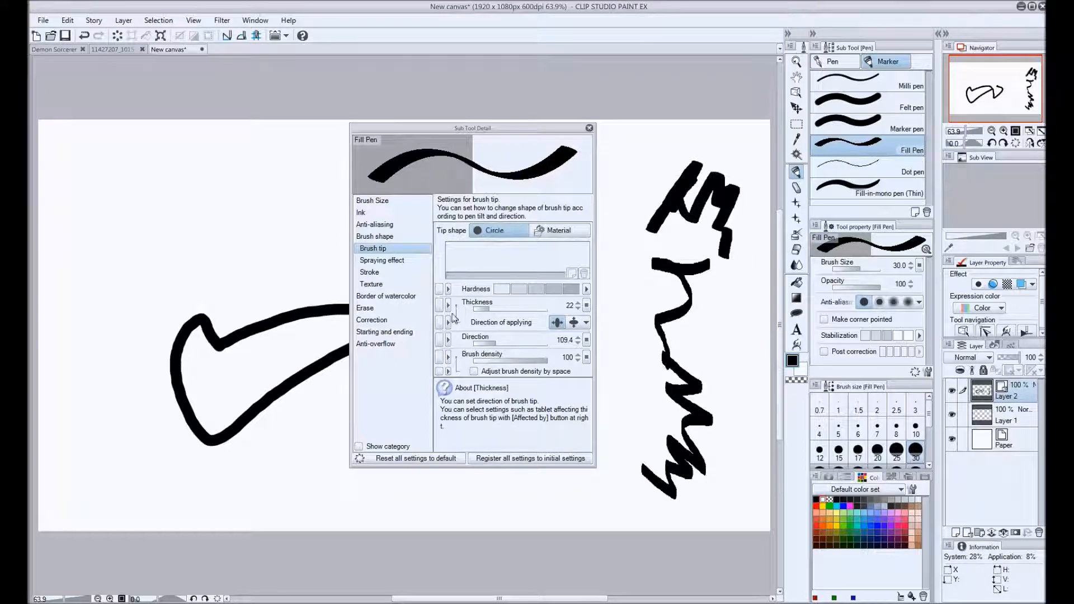
Step: Draw a Fill Pen test stroke beside the squiggles, set anti-aliasing to the strongest level, and draw another stroke above it
{"action": "left_click", "coordinate": [392, 225]}
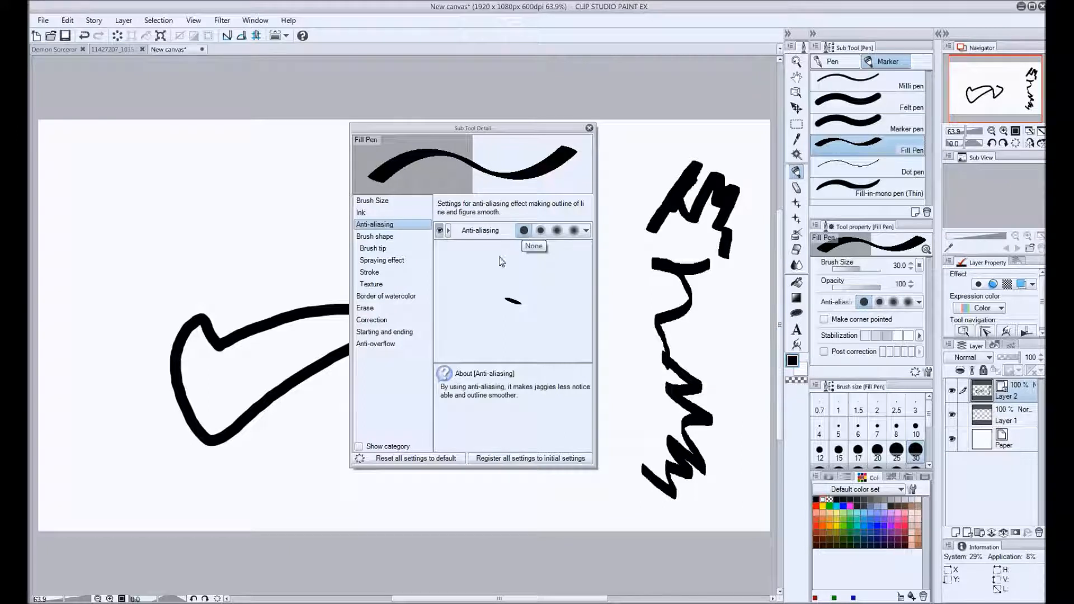
{"action": "mouse_move", "coordinate": [643, 172]}
{"action": "left_mouse_down"}
{"action": "mouse_move", "coordinate": [615, 238]}
{"action": "mouse_move", "coordinate": [616, 279]}
{"action": "mouse_move", "coordinate": [638, 246]}
{"action": "left_mouse_up"}
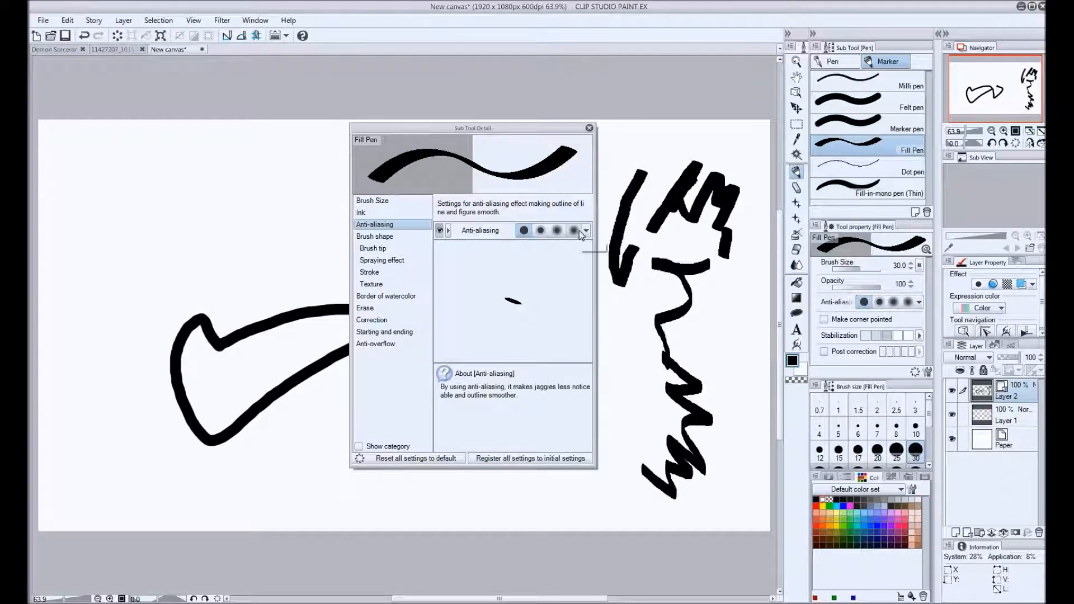
{"action": "left_click", "coordinate": [578, 232]}
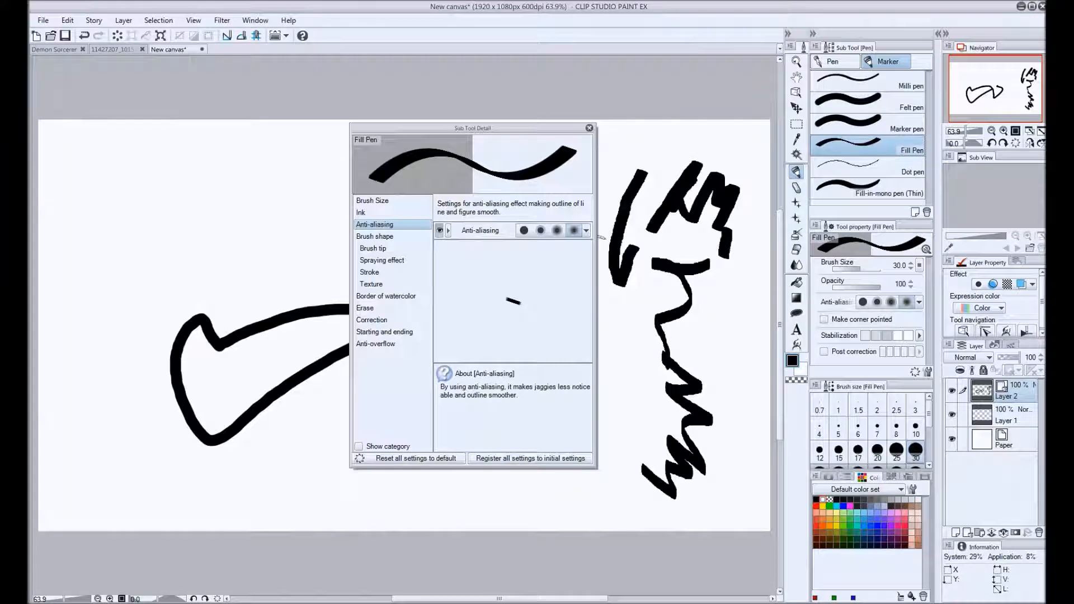
{"action": "mouse_move", "coordinate": [689, 133]}
{"action": "left_mouse_down"}
{"action": "mouse_move", "coordinate": [619, 152]}
{"action": "mouse_move", "coordinate": [606, 188]}
{"action": "mouse_move", "coordinate": [638, 159]}
{"action": "mouse_move", "coordinate": [663, 167]}
{"action": "left_mouse_up"}
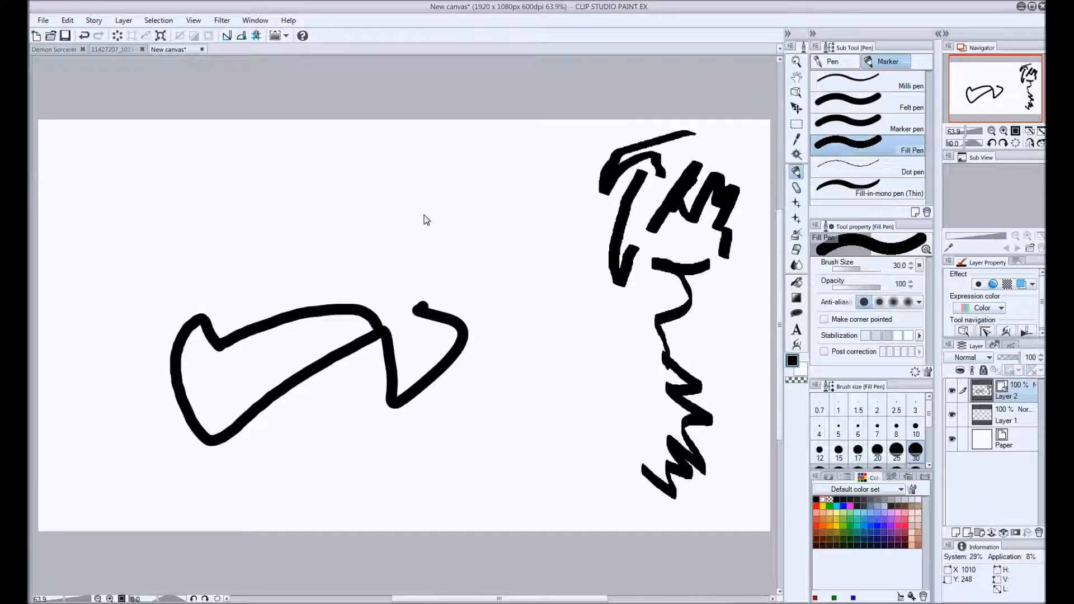
Step: Enlarge the Fill Pen to paint a very thick stroke above the vector line, and shrink it to 29.6 for a thin angular stroke
{"action": "mouse_move", "coordinate": [423, 218]}
{"action": "left_mouse_down"}
{"action": "mouse_move", "coordinate": [438, 270]}
{"action": "mouse_move", "coordinate": [432, 219]}
{"action": "mouse_move", "coordinate": [440, 287]}
{"action": "mouse_move", "coordinate": [431, 240]}
{"action": "left_mouse_up"}
{"action": "mouse_move", "coordinate": [500, 182]}
{"action": "left_mouse_down"}
{"action": "mouse_move", "coordinate": [276, 211]}
{"action": "mouse_move", "coordinate": [322, 255]}
{"action": "left_mouse_up"}
{"action": "mouse_move", "coordinate": [488, 263]}
{"action": "left_mouse_down"}
{"action": "mouse_move", "coordinate": [481, 242]}
{"action": "mouse_move", "coordinate": [487, 253]}
{"action": "left_mouse_up"}
{"action": "left_click_drag", "start_coordinate": [485, 293], "coordinate": [576, 337]}
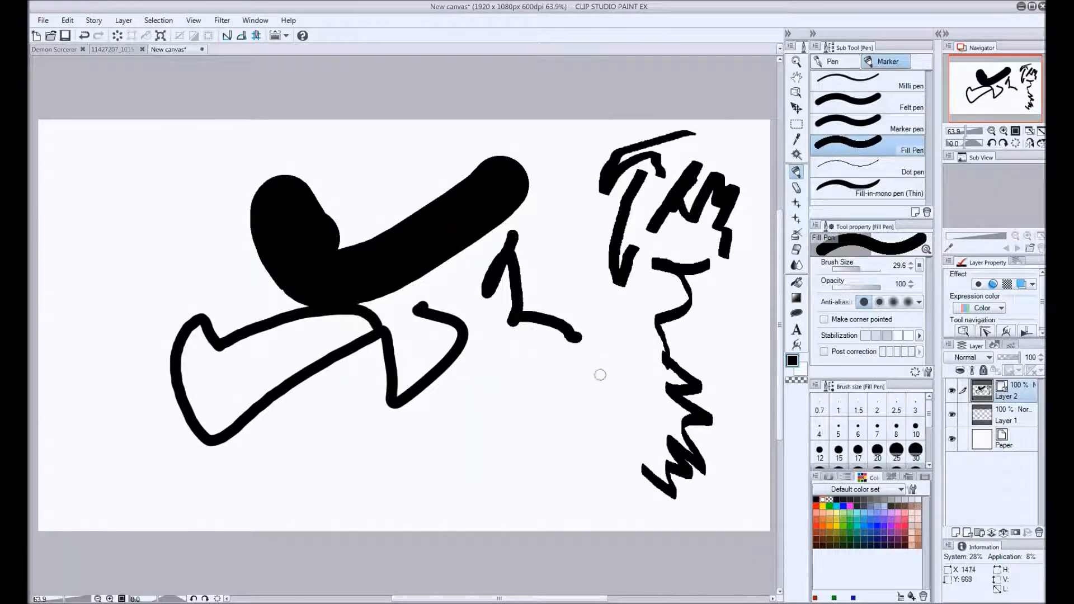
Step: Pan across the canvas, zoom in to 165% on the thick stroke and vector line, and zoom back out to 81%
{"action": "scroll", "coordinate": [891, 432], "scroll_direction": "down", "scroll_amount": 2}
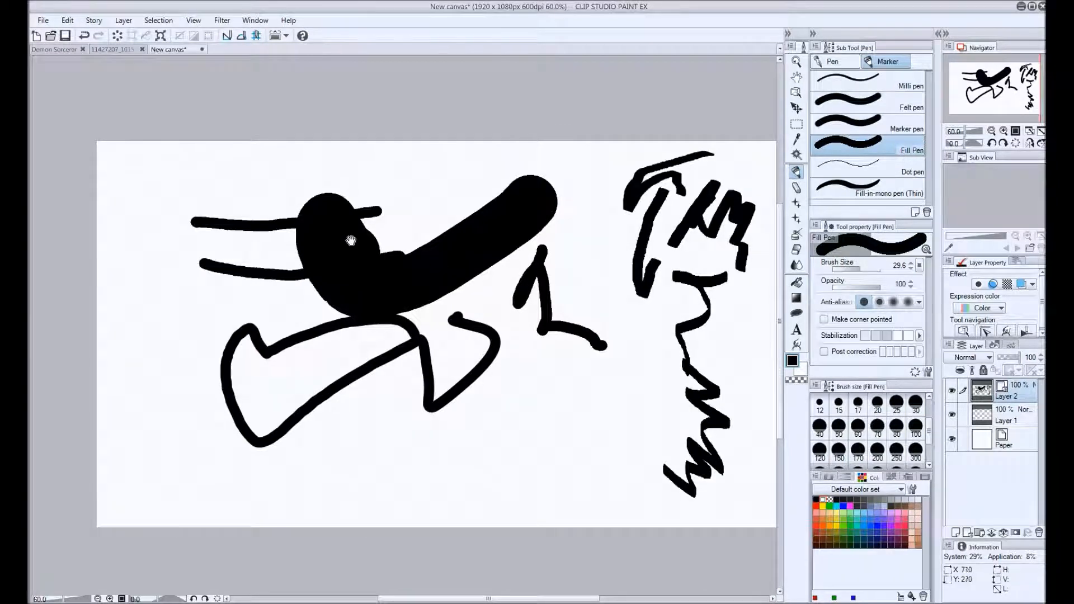
{"action": "left_click_drag", "start_coordinate": [351, 240], "coordinate": [216, 233]}
{"action": "scroll", "coordinate": [565, 360], "scroll_direction": "up", "scroll_amount": 4}
{"action": "scroll", "coordinate": [558, 353], "scroll_direction": "up", "scroll_amount": 3}
{"action": "mouse_move", "coordinate": [377, 313]}
{"action": "left_mouse_down"}
{"action": "mouse_move", "coordinate": [506, 381]}
{"action": "mouse_move", "coordinate": [379, 325]}
{"action": "mouse_move", "coordinate": [259, 319]}
{"action": "mouse_move", "coordinate": [393, 379]}
{"action": "mouse_move", "coordinate": [520, 290]}
{"action": "mouse_move", "coordinate": [531, 420]}
{"action": "left_mouse_up"}
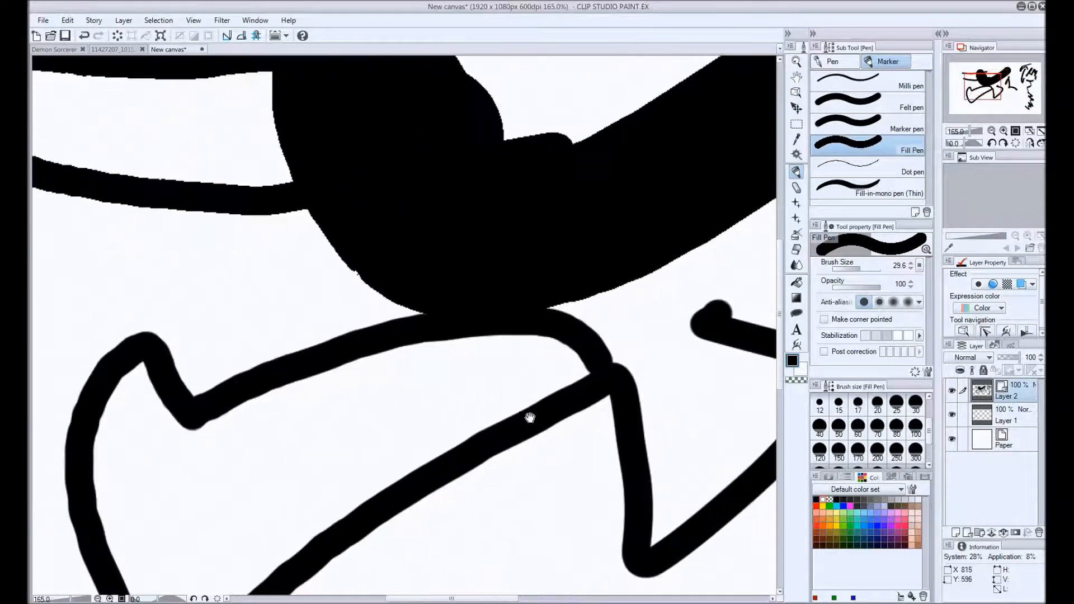
{"action": "scroll", "coordinate": [531, 395], "scroll_direction": "down", "scroll_amount": 3}
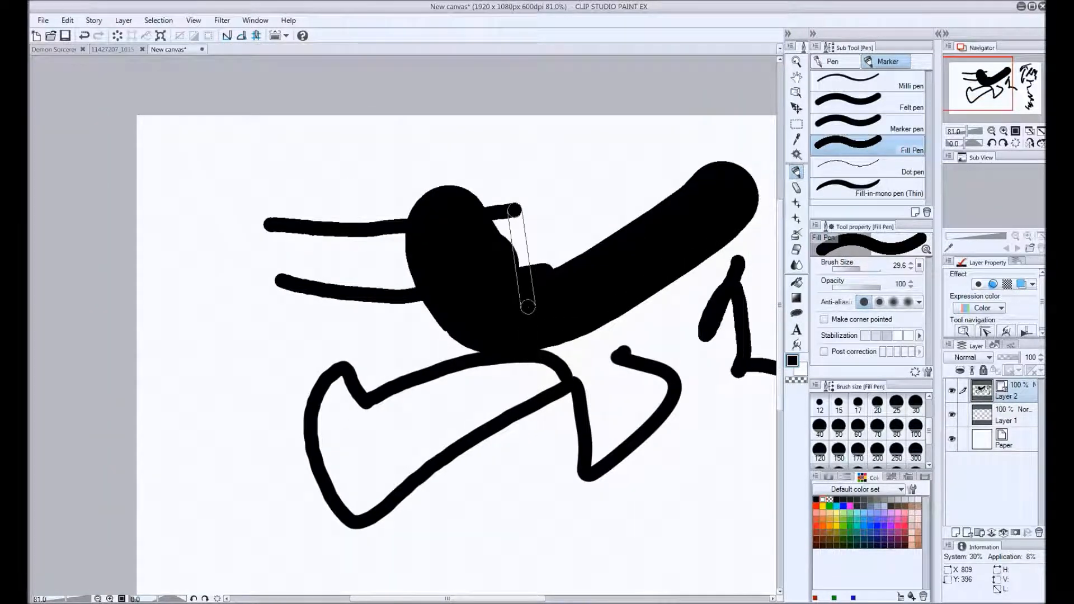
Step: Rotate the canvas view in both directions and reset its rotation to 0
{"action": "scroll", "coordinate": [528, 307], "scroll_direction": "down", "scroll_amount": 17}
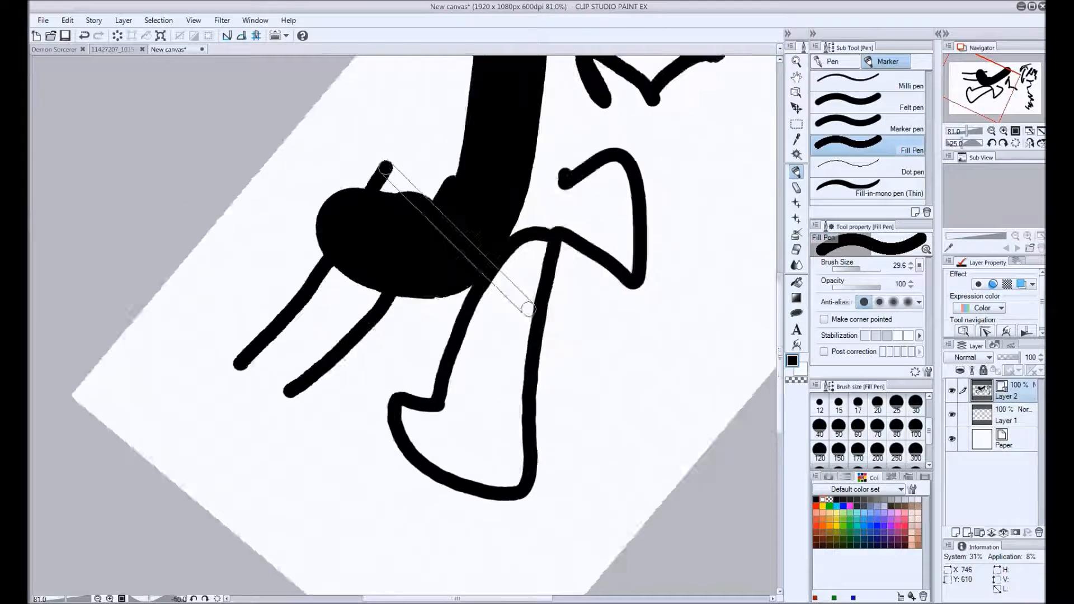
{"action": "scroll", "coordinate": [528, 309], "scroll_direction": "up", "scroll_amount": 4}
{"action": "scroll", "coordinate": [528, 309], "scroll_direction": "up", "scroll_amount": 14}
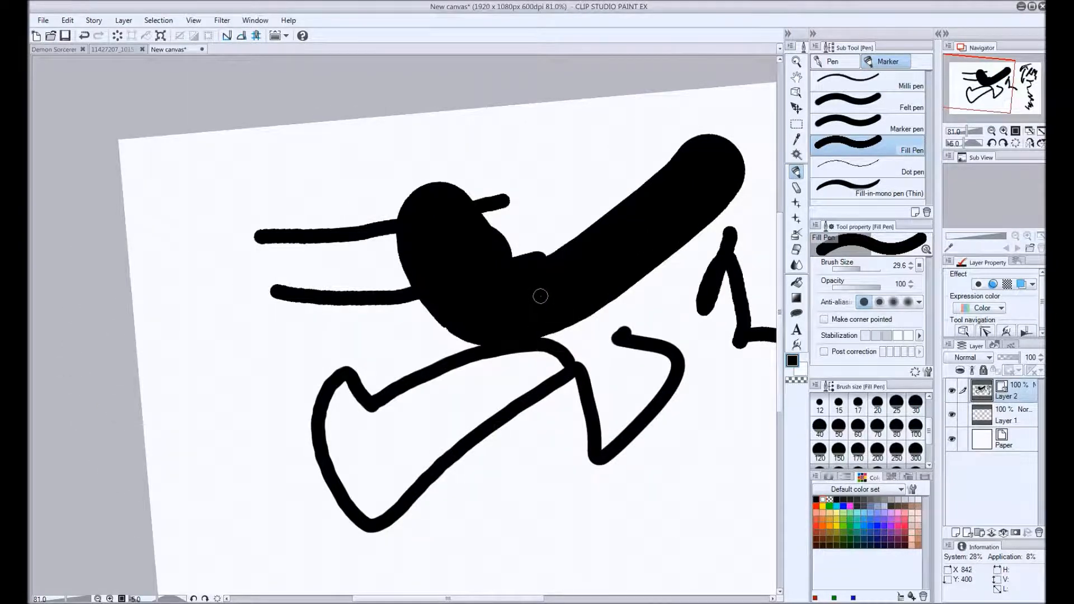
{"action": "scroll", "coordinate": [541, 296], "scroll_direction": "up", "scroll_amount": 7}
{"action": "scroll", "coordinate": [552, 304], "scroll_direction": "up", "scroll_amount": 4}
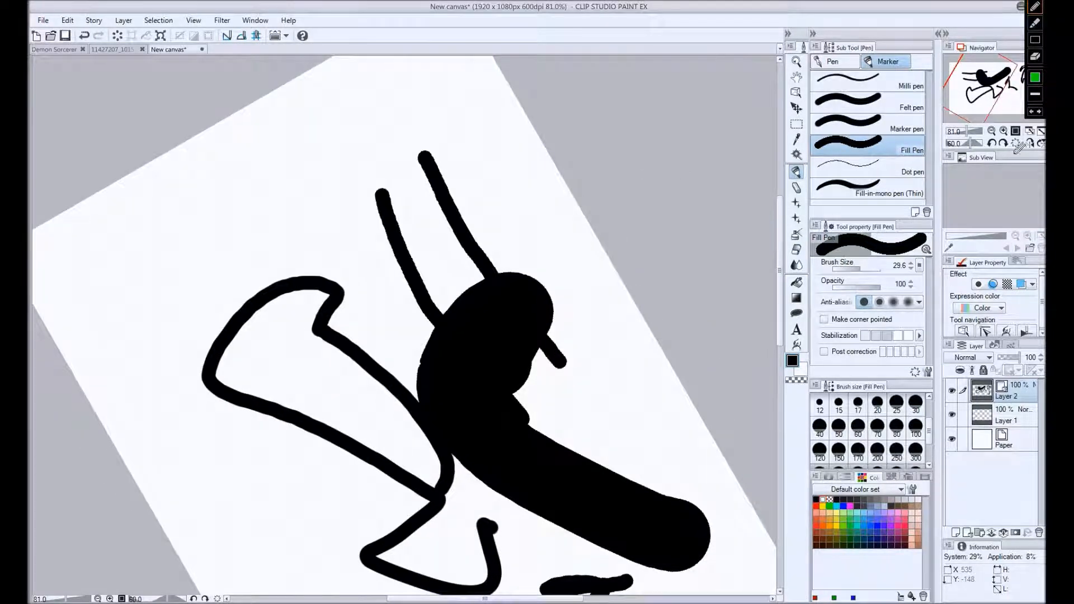
{"action": "left_click_drag", "start_coordinate": [1013, 146], "coordinate": [934, 135]}
{"action": "left_click_drag", "start_coordinate": [1010, 135], "coordinate": [1000, 141]}
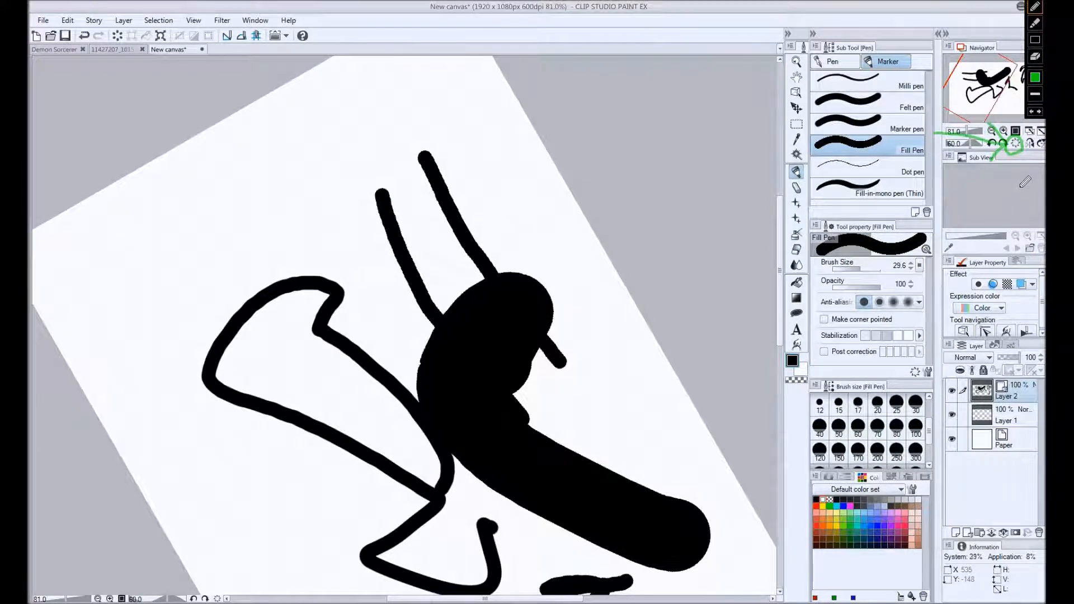
{"action": "key", "text": "Escape"}
{"action": "left_click", "coordinate": [1015, 143]}
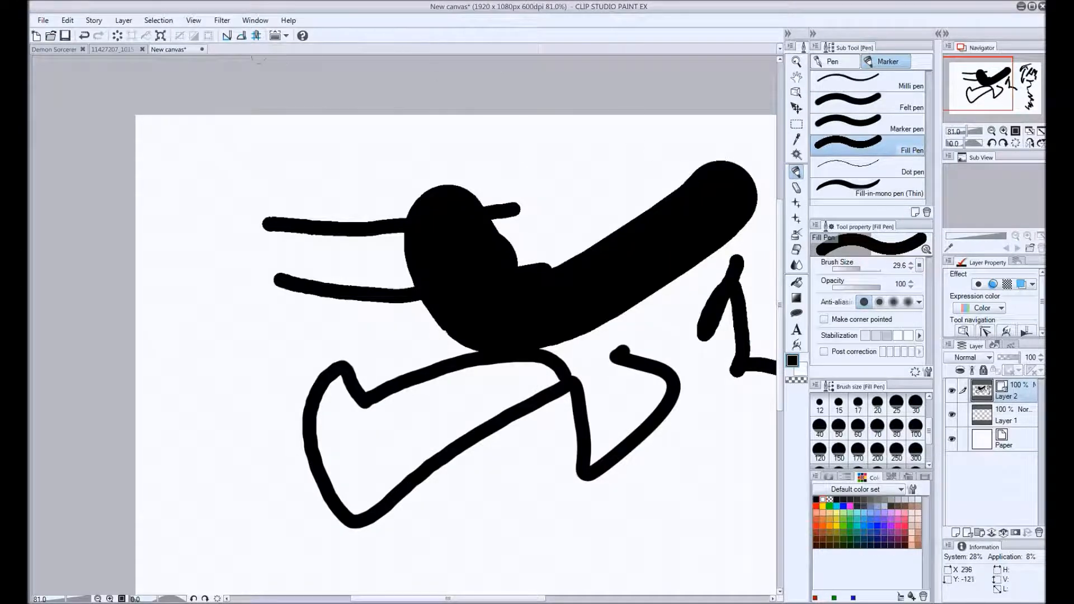
Step: Open the Shortcut Settings and inspect the main menu shortcut for creating a new raster layer
{"action": "left_click", "coordinate": [42, 22]}
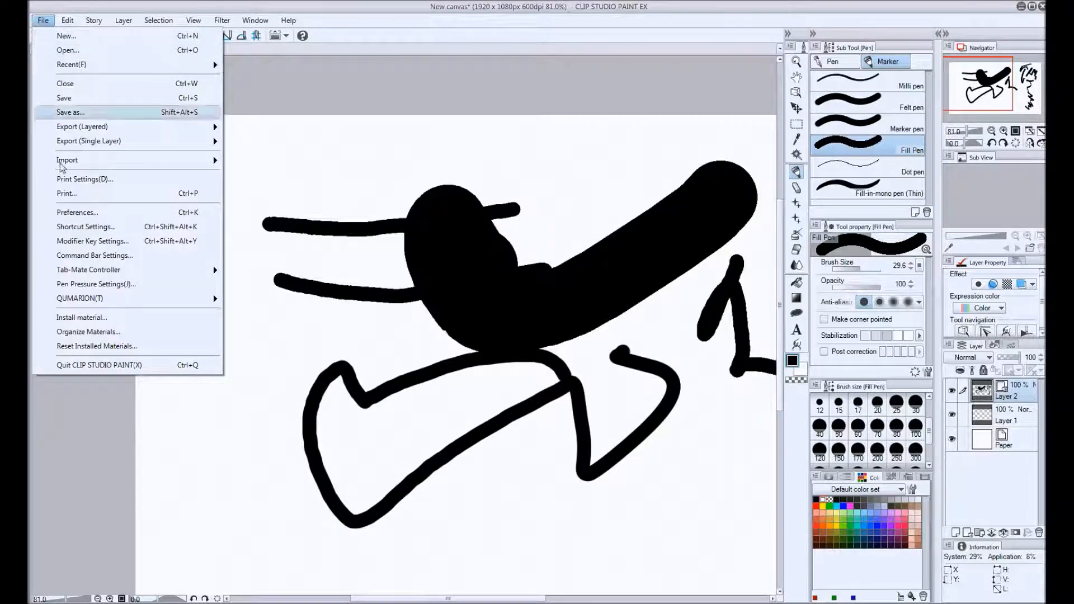
{"action": "left_click", "coordinate": [89, 230]}
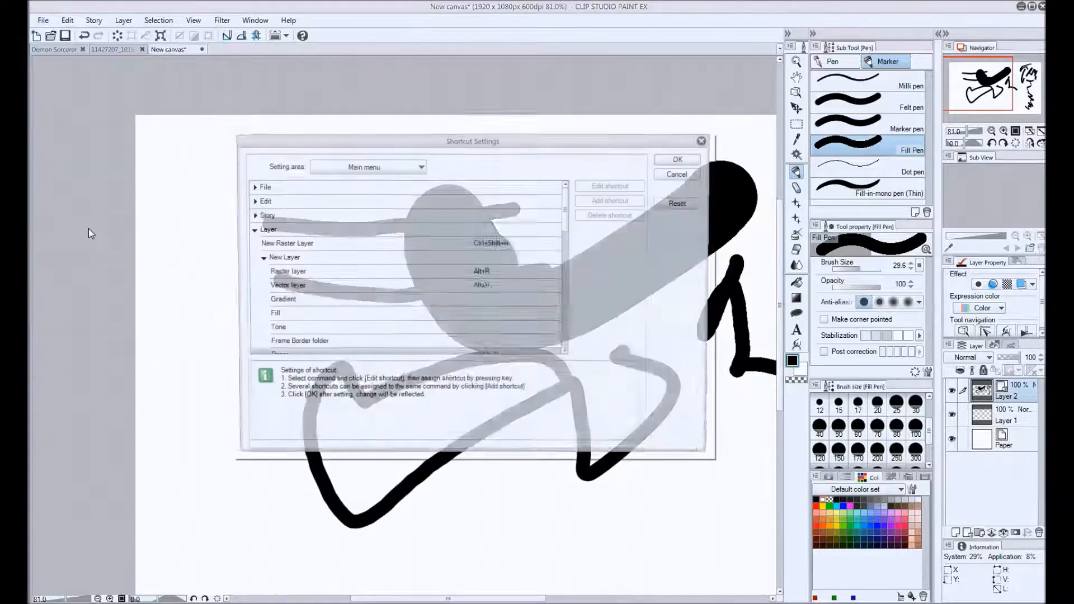
{"action": "scroll", "coordinate": [417, 252], "scroll_direction": "down", "scroll_amount": 3}
{"action": "scroll", "coordinate": [418, 250], "scroll_direction": "down", "scroll_amount": 3}
{"action": "scroll", "coordinate": [418, 250], "scroll_direction": "up", "scroll_amount": 6}
{"action": "left_click", "coordinate": [498, 259]}
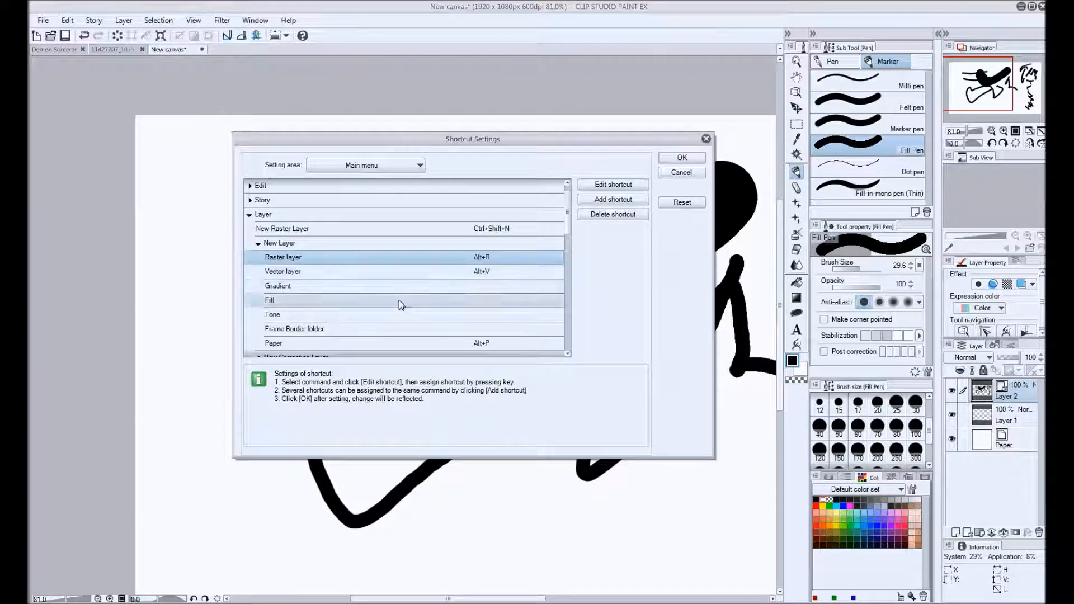
Step: Examine the remaining Layer command shortcuts down to Change Layer Name, and close the Shortcut Settings
{"action": "scroll", "coordinate": [291, 308], "scroll_direction": "down", "scroll_amount": 1}
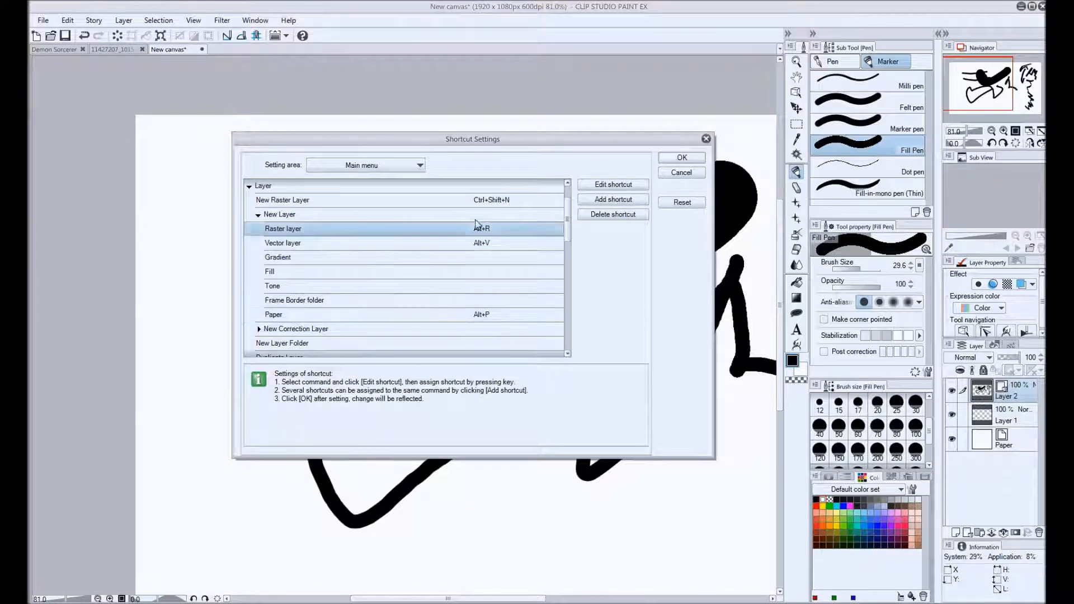
{"action": "scroll", "coordinate": [481, 312], "scroll_direction": "down", "scroll_amount": 2}
{"action": "scroll", "coordinate": [481, 305], "scroll_direction": "down", "scroll_amount": 3}
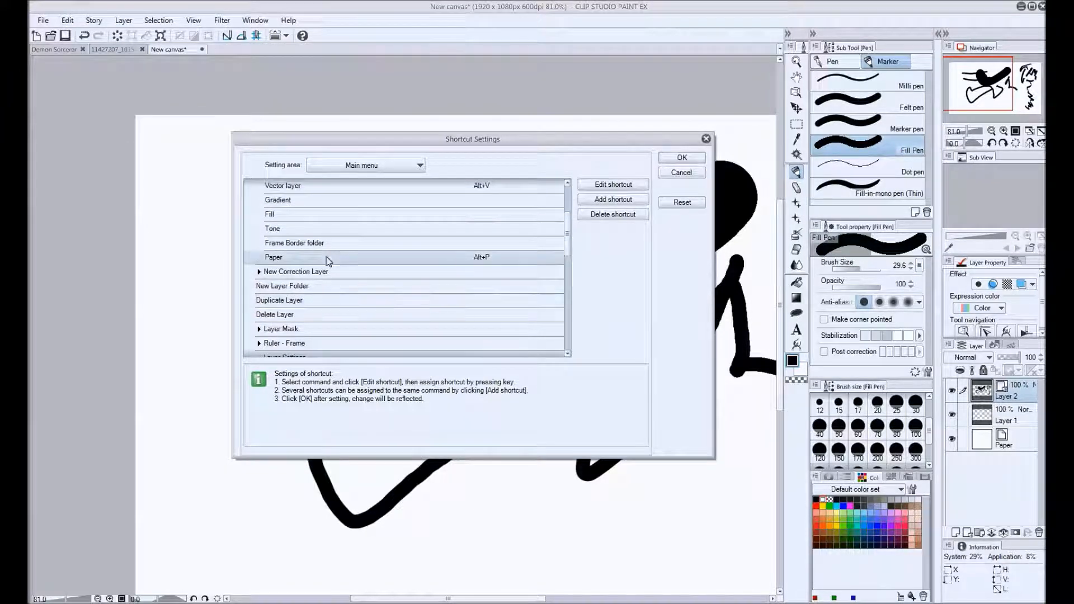
{"action": "scroll", "coordinate": [461, 301], "scroll_direction": "down", "scroll_amount": 4}
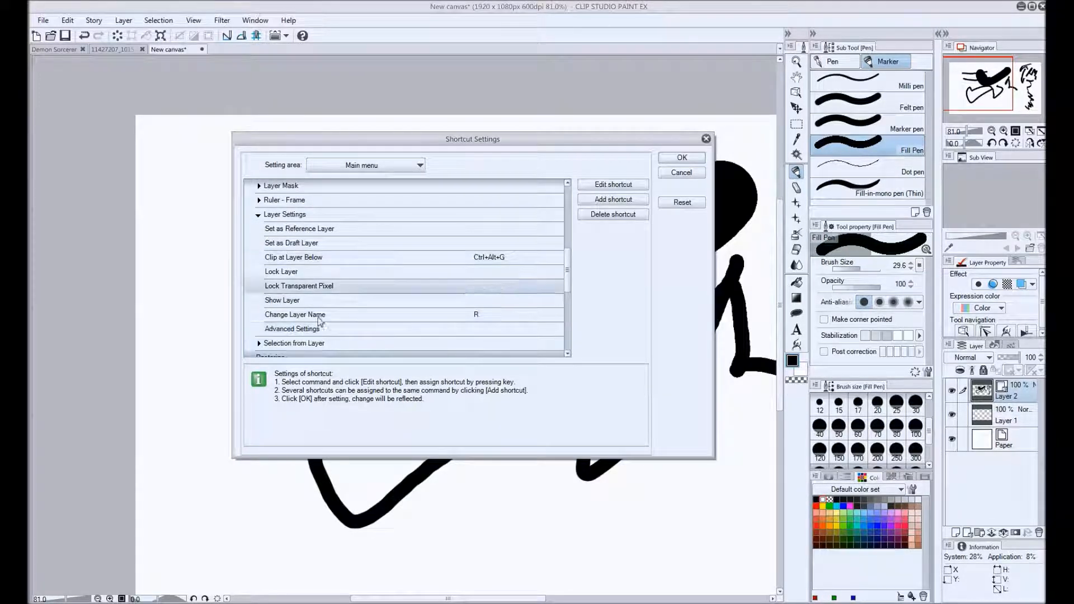
{"action": "left_click", "coordinate": [300, 317]}
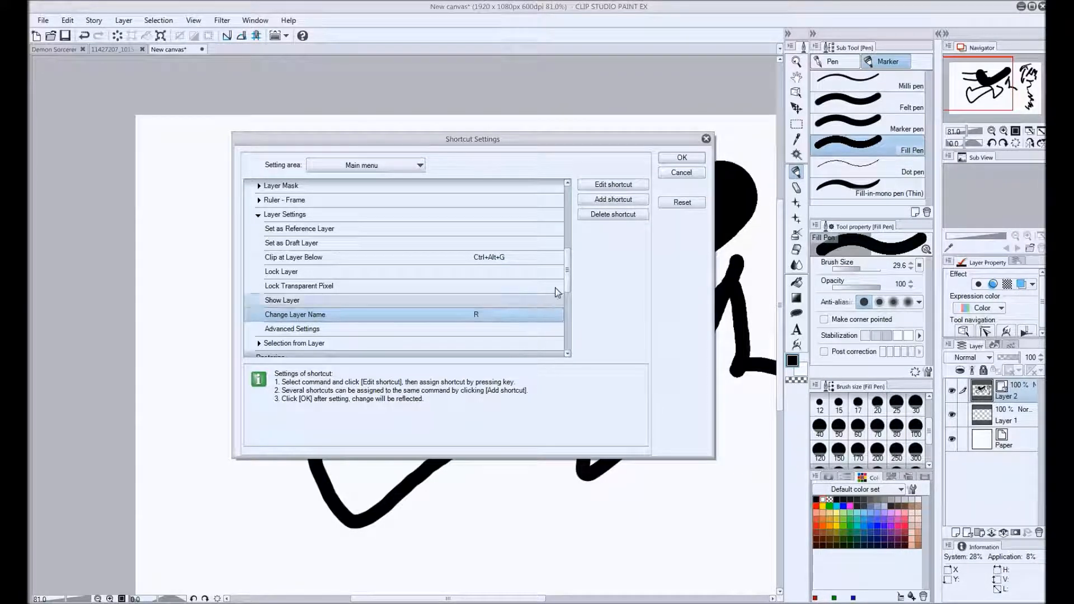
{"action": "left_click", "coordinate": [682, 157]}
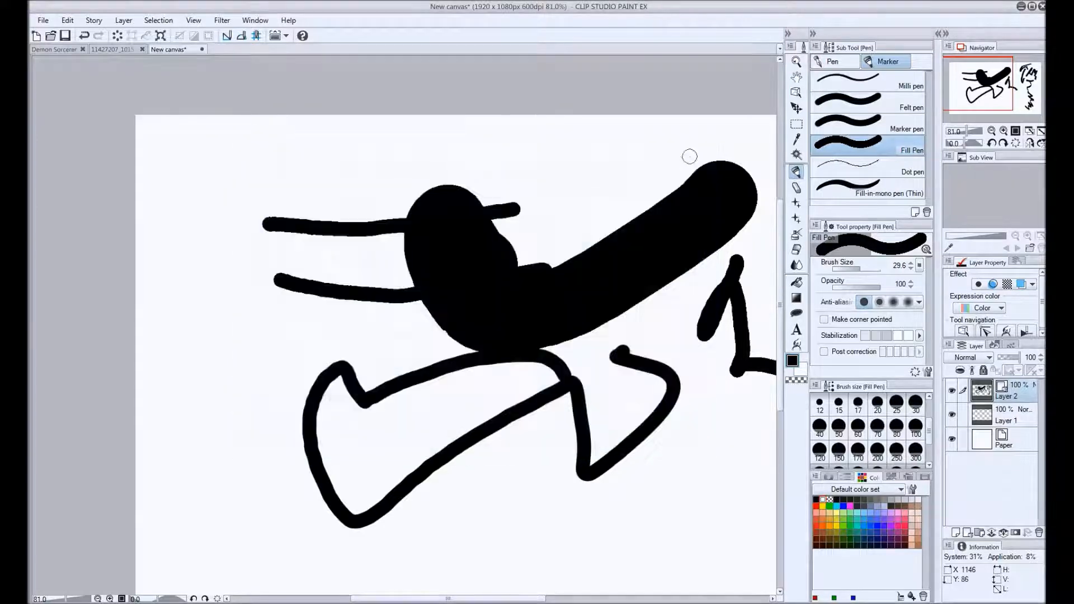
Step: Open the Modifier Key Settings, inspect the view operations assignable to mouse wheel combinations in the common settings, and cancel the assignment
{"action": "left_click", "coordinate": [44, 21]}
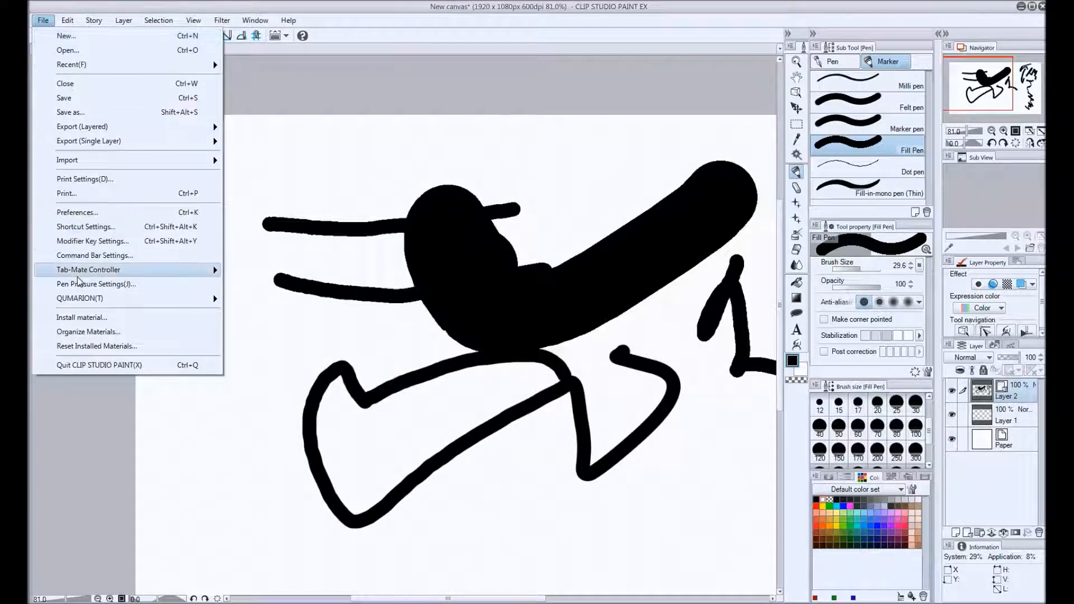
{"action": "left_click", "coordinate": [72, 242]}
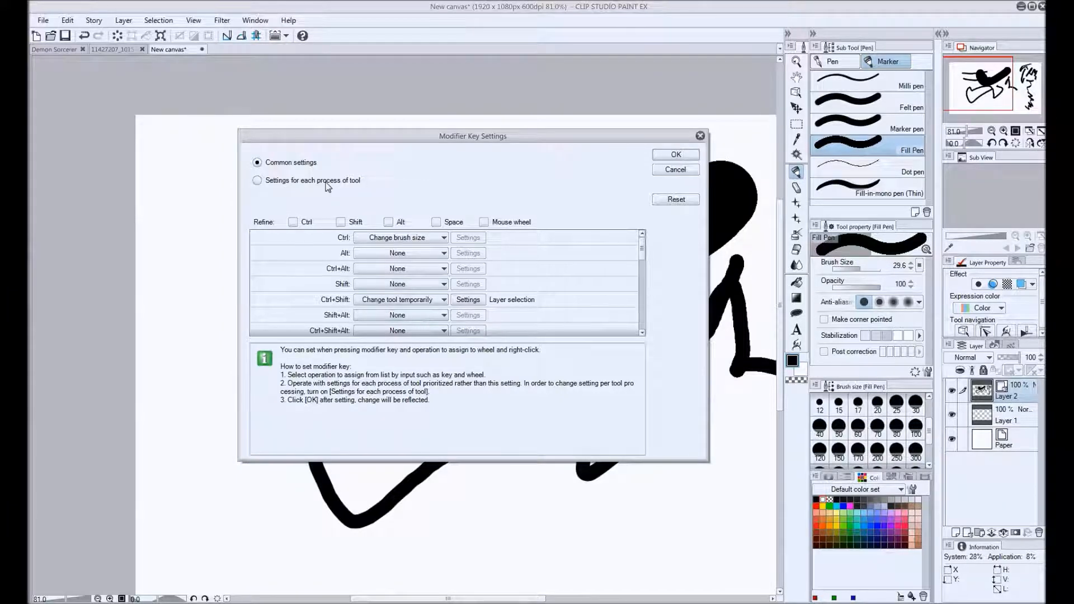
{"action": "scroll", "coordinate": [504, 274], "scroll_direction": "down", "scroll_amount": 4}
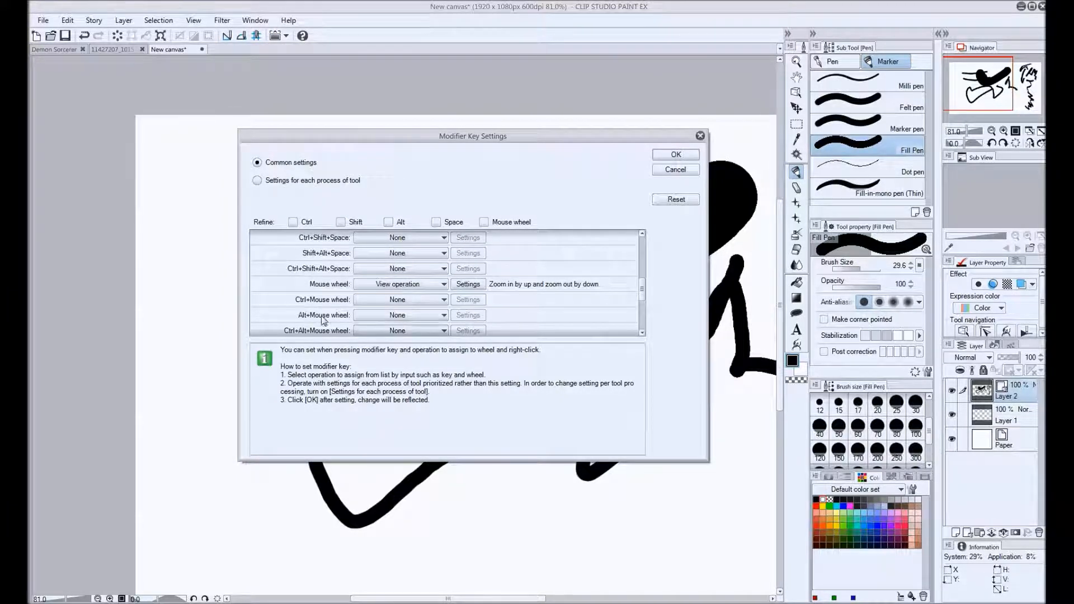
{"action": "scroll", "coordinate": [334, 268], "scroll_direction": "down", "scroll_amount": 1}
{"action": "left_click", "coordinate": [430, 286]}
{"action": "left_click", "coordinate": [420, 299]}
{"action": "left_click", "coordinate": [578, 260]}
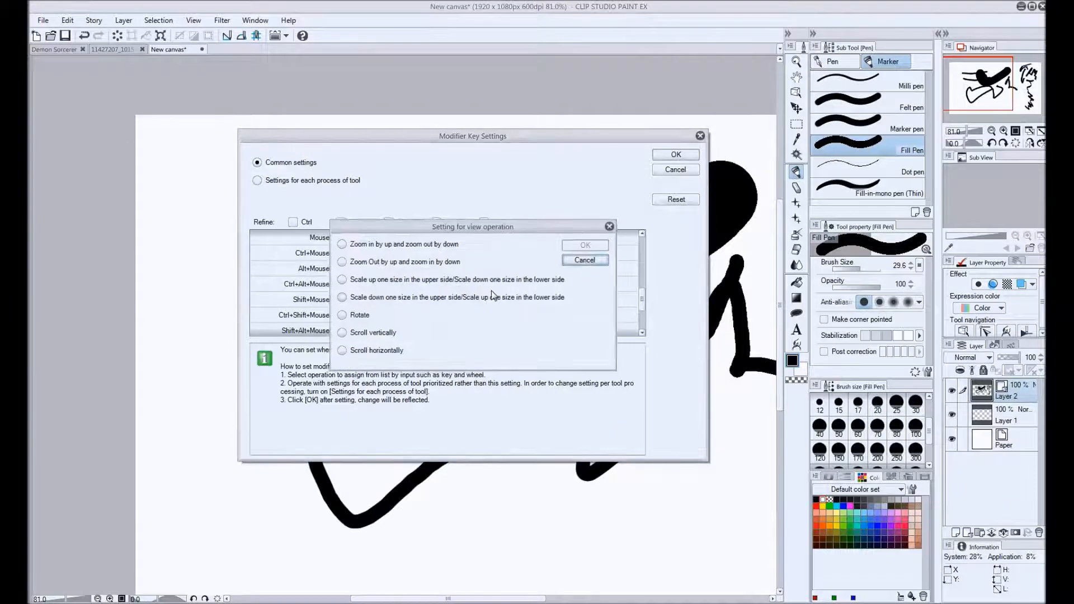
Step: Inspect the Fill Pen's own modifier key assignments, return to the common settings, and close the dialog without saving
{"action": "left_click", "coordinate": [262, 182]}
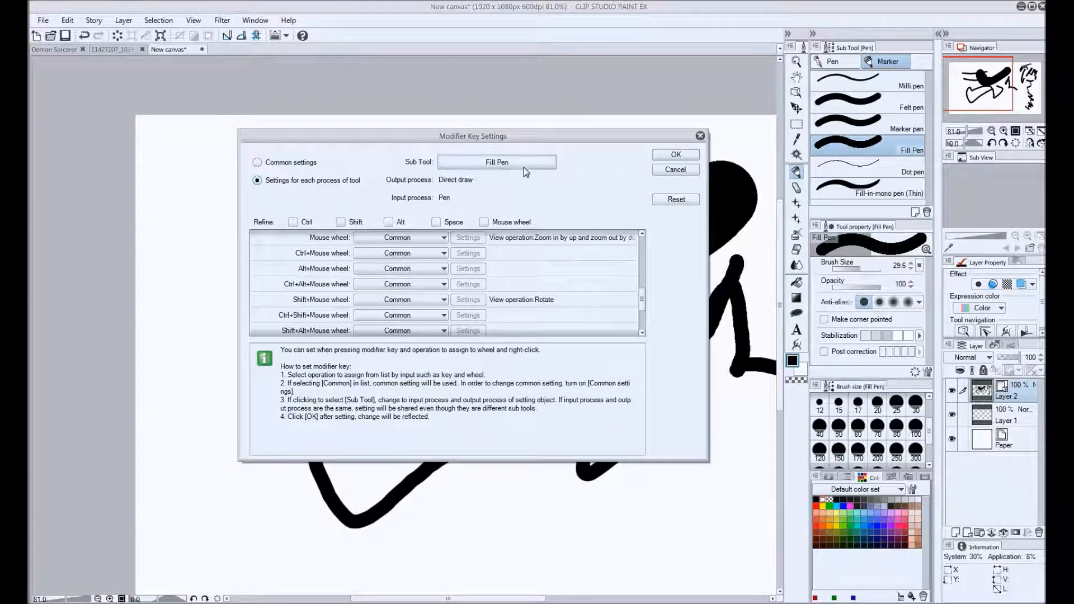
{"action": "scroll", "coordinate": [514, 288], "scroll_direction": "up", "scroll_amount": 3}
{"action": "left_click", "coordinate": [468, 284]}
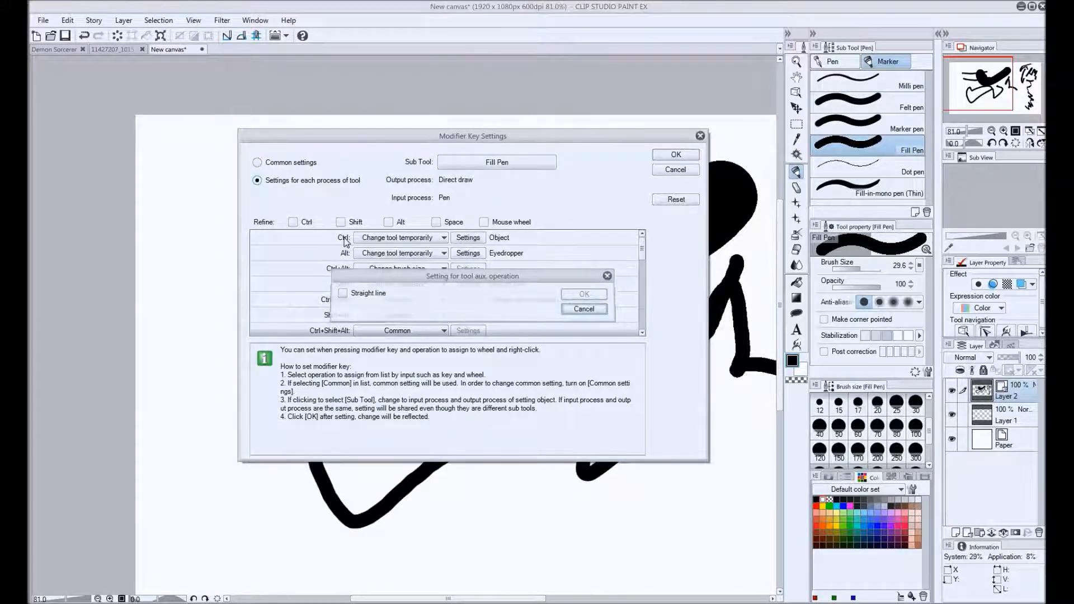
{"action": "key", "text": "Escape"}
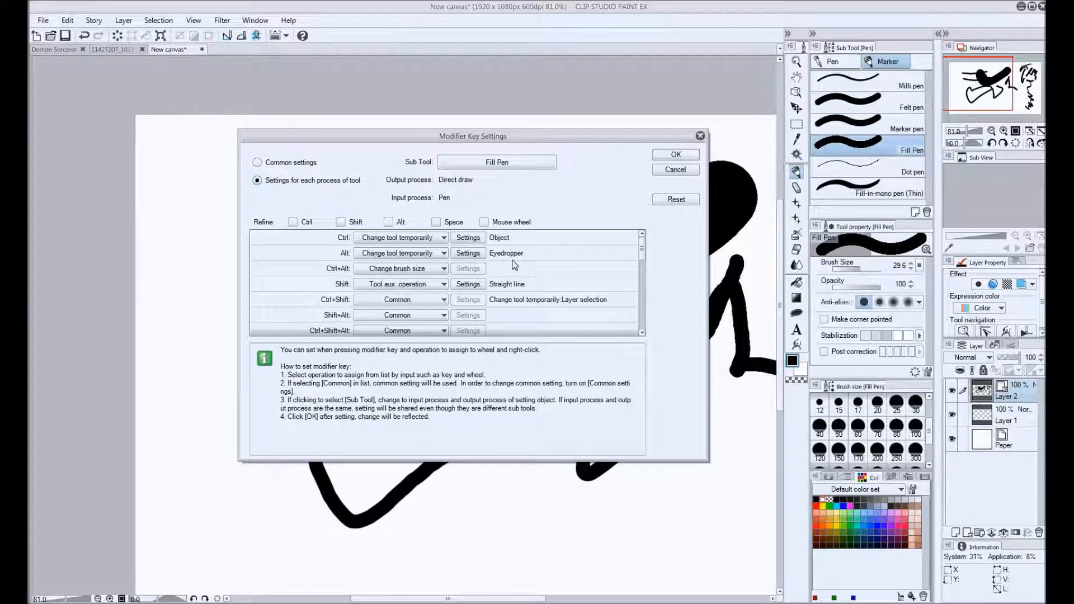
{"action": "left_click", "coordinate": [257, 164]}
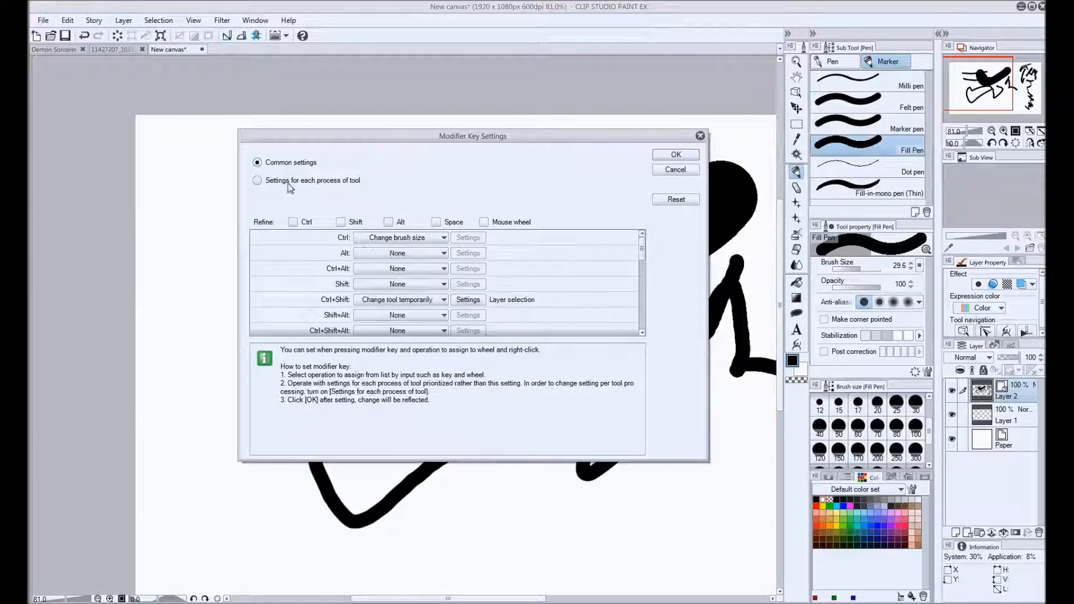
{"action": "left_click", "coordinate": [679, 171]}
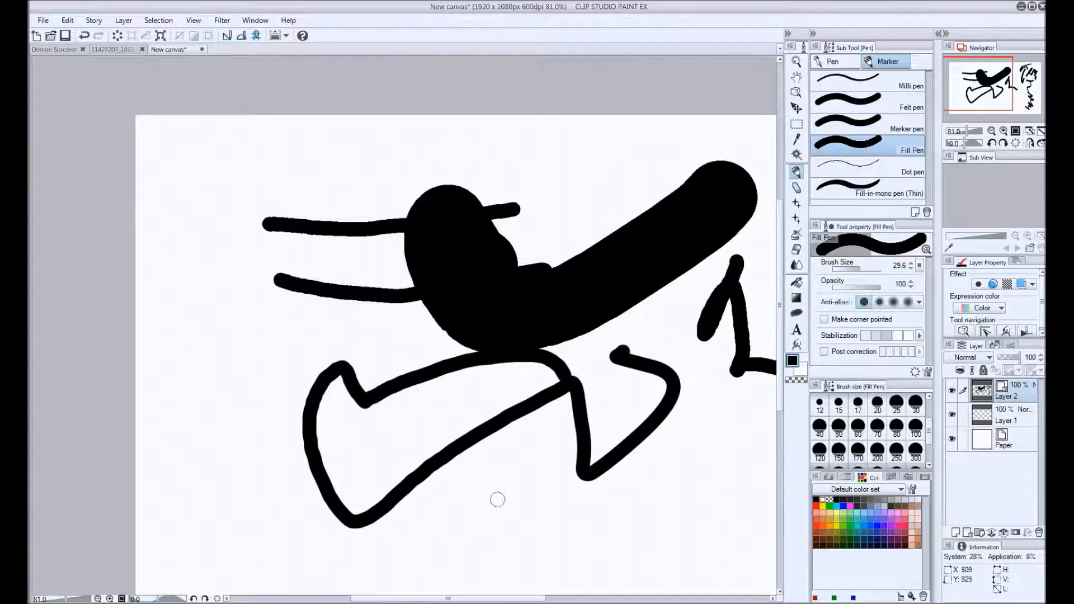
Step: Lower Layer 2's opacity to 22% and restore it to 100%
{"action": "key", "text": "ctrl+alt+d"}
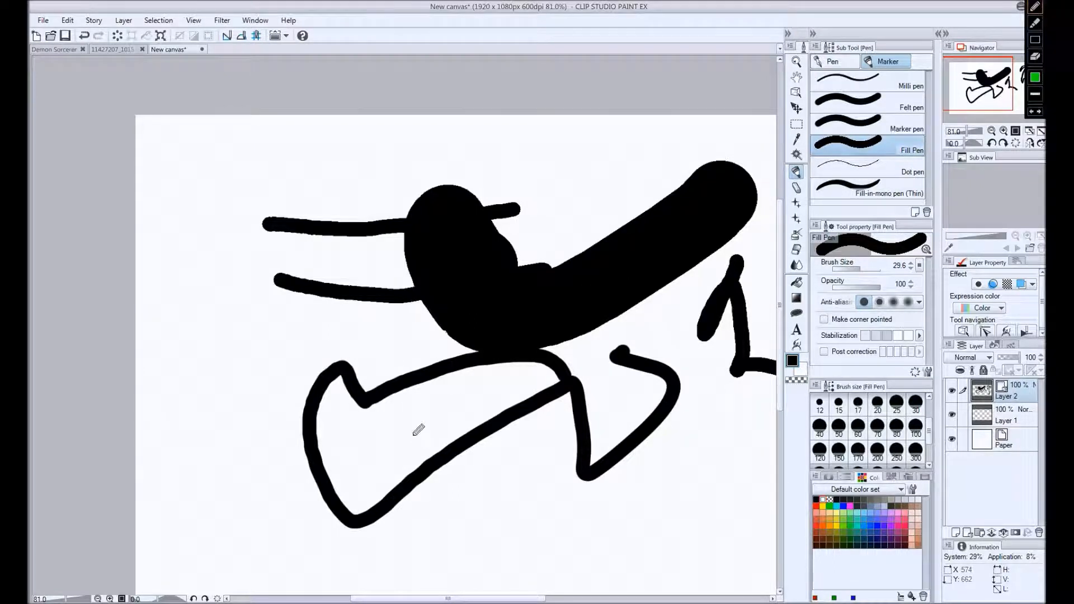
{"action": "mouse_move", "coordinate": [1008, 363]}
{"action": "left_mouse_down"}
{"action": "mouse_move", "coordinate": [985, 360]}
{"action": "mouse_move", "coordinate": [1021, 340]}
{"action": "mouse_move", "coordinate": [1038, 359]}
{"action": "mouse_move", "coordinate": [1005, 364]}
{"action": "left_mouse_up"}
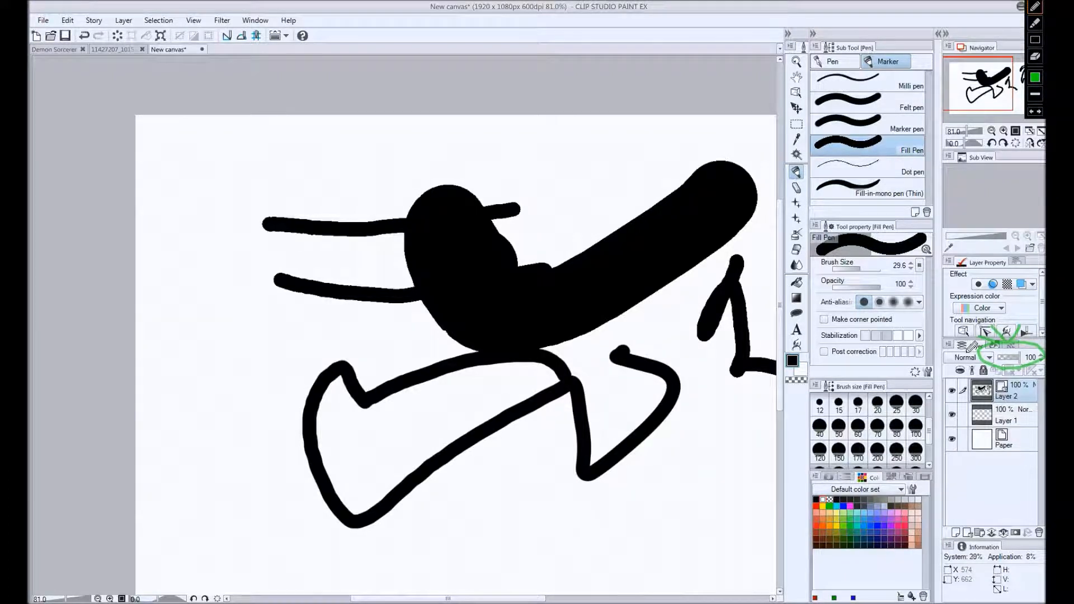
{"action": "key", "text": "ctrl+alt+d"}
{"action": "left_click_drag", "start_coordinate": [1021, 362], "coordinate": [1005, 361]}
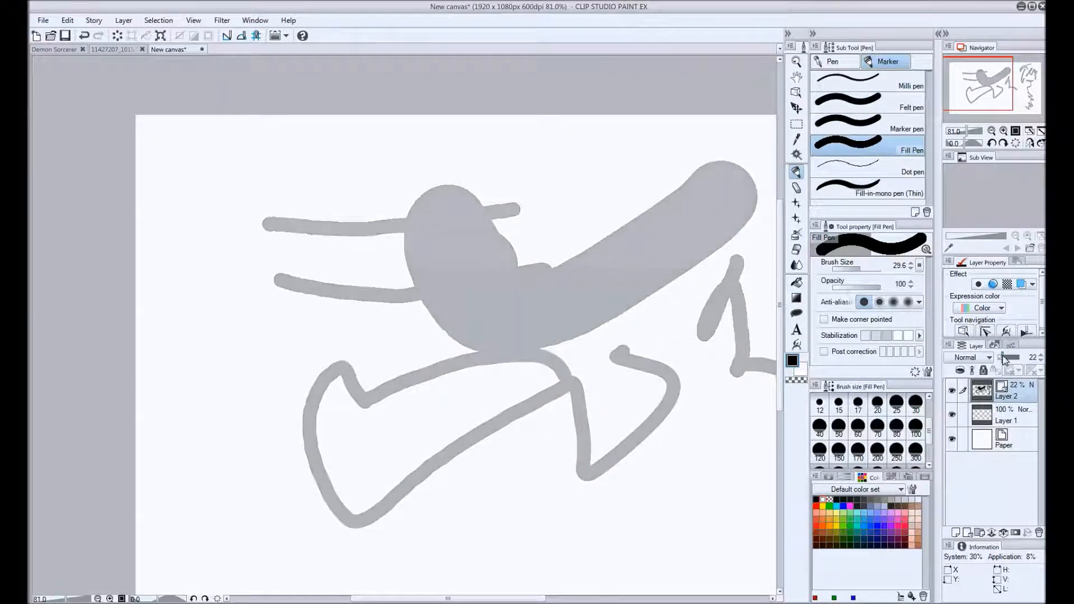
{"action": "left_click_drag", "start_coordinate": [1010, 361], "coordinate": [1028, 367]}
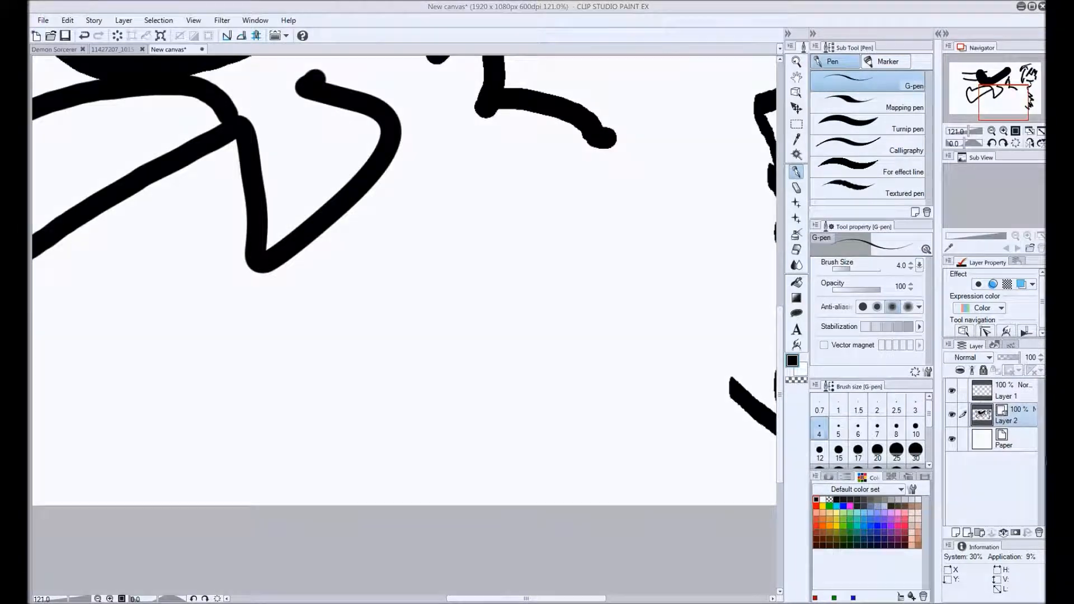
Step: Set Layer 2 as the reference layer and select Layer 1
{"action": "key", "text": "ctrl+alt+d"}
{"action": "mouse_move", "coordinate": [968, 378]}
{"action": "left_mouse_down"}
{"action": "mouse_move", "coordinate": [982, 361]}
{"action": "mouse_move", "coordinate": [966, 378]}
{"action": "left_mouse_up"}
{"action": "key", "text": "ctrl+alt+d"}
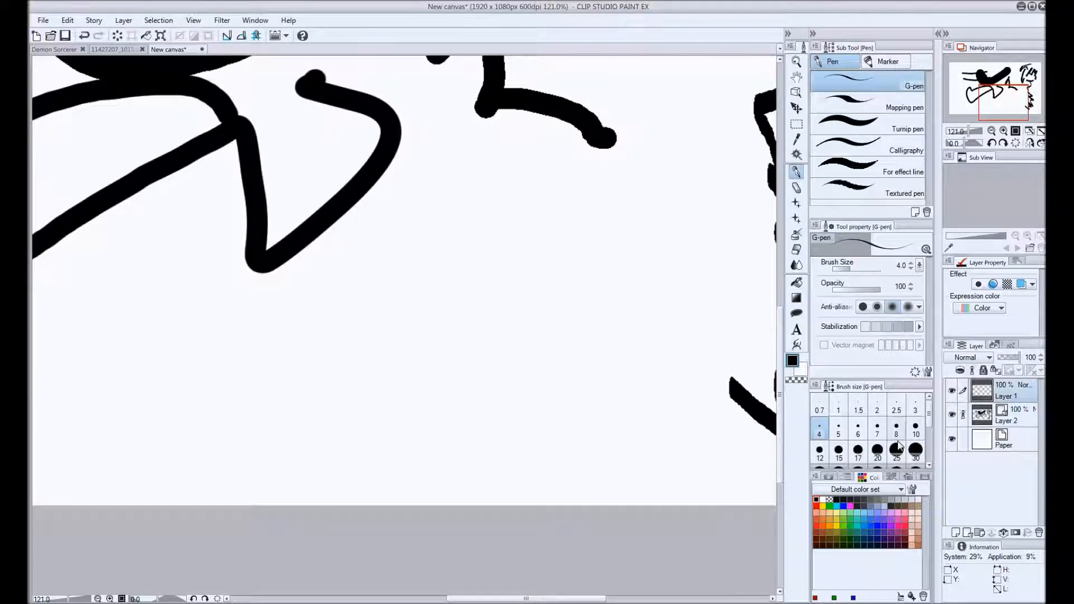
Step: Draw two small overlapping ovals on Layer 2 in the empty area below the thick strokes with the size 4.0 G-pen
{"action": "mouse_move", "coordinate": [466, 394]}
{"action": "left_mouse_down"}
{"action": "mouse_move", "coordinate": [495, 335]}
{"action": "mouse_move", "coordinate": [457, 391]}
{"action": "left_mouse_up"}
{"action": "mouse_move", "coordinate": [460, 305]}
{"action": "left_mouse_down"}
{"action": "mouse_move", "coordinate": [413, 321]}
{"action": "mouse_move", "coordinate": [430, 363]}
{"action": "mouse_move", "coordinate": [458, 307]}
{"action": "left_mouse_up"}
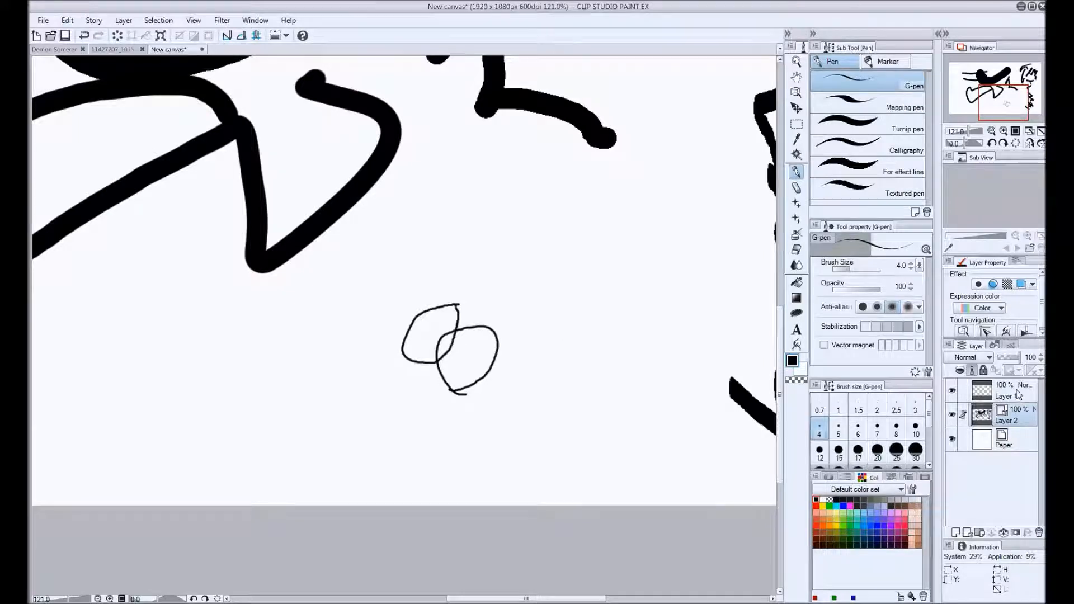
Step: Select Layer 1 and set up a green Refer other layers fill that refers to the reference layer
{"action": "left_click", "coordinate": [1013, 395]}
{"action": "left_click", "coordinate": [830, 505]}
{"action": "left_click", "coordinate": [796, 282]}
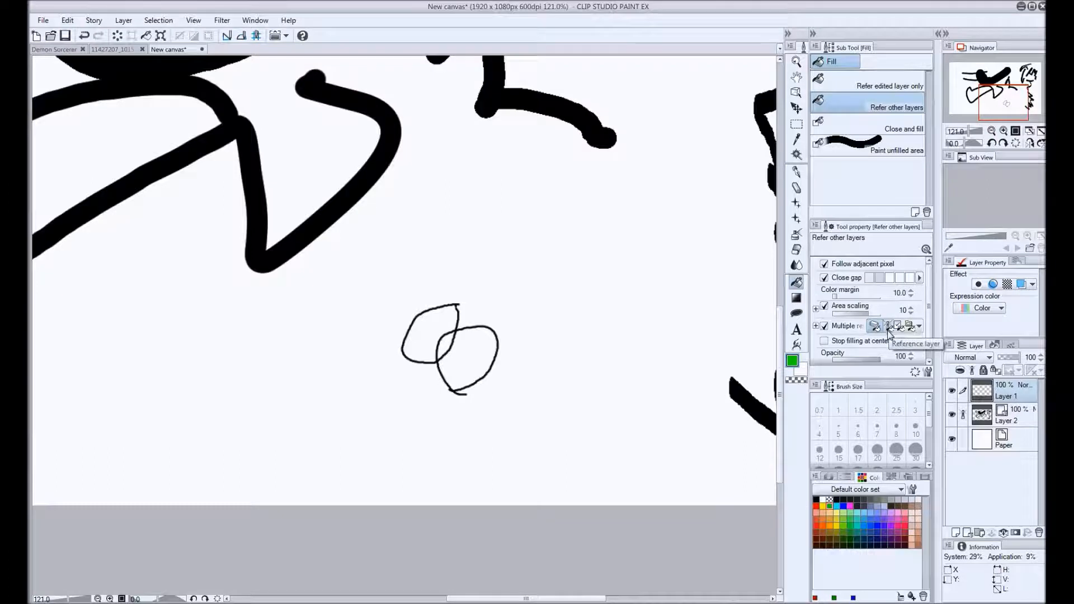
{"action": "key", "text": "ctrl+alt+d"}
{"action": "mouse_move", "coordinate": [877, 333]}
{"action": "left_mouse_down"}
{"action": "mouse_move", "coordinate": [897, 314]}
{"action": "mouse_move", "coordinate": [883, 335]}
{"action": "left_mouse_up"}
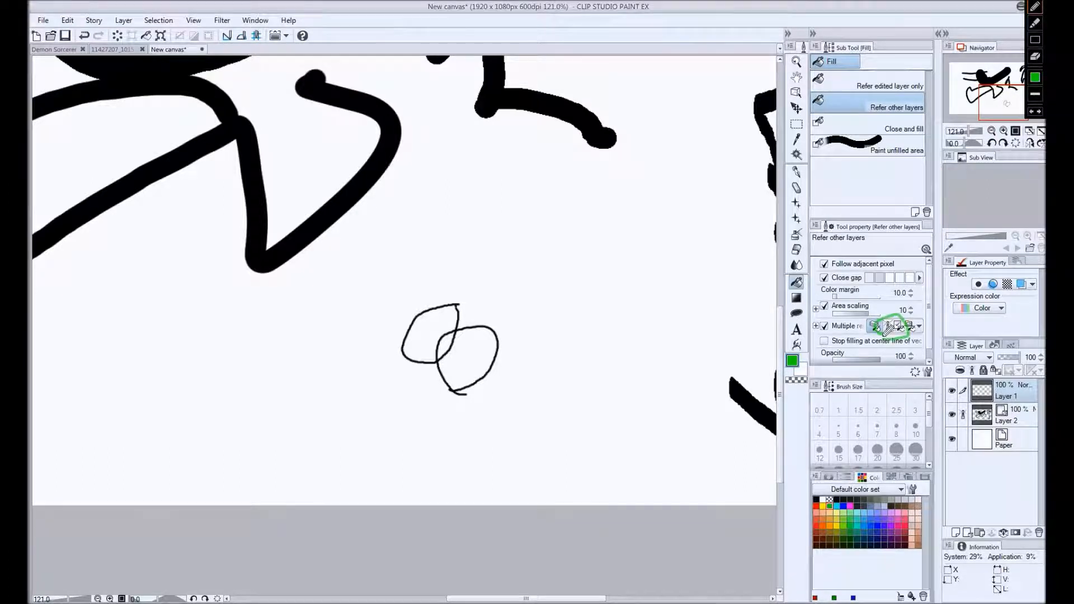
{"action": "key", "text": "ctrl+alt+d"}
{"action": "left_click", "coordinate": [887, 326]}
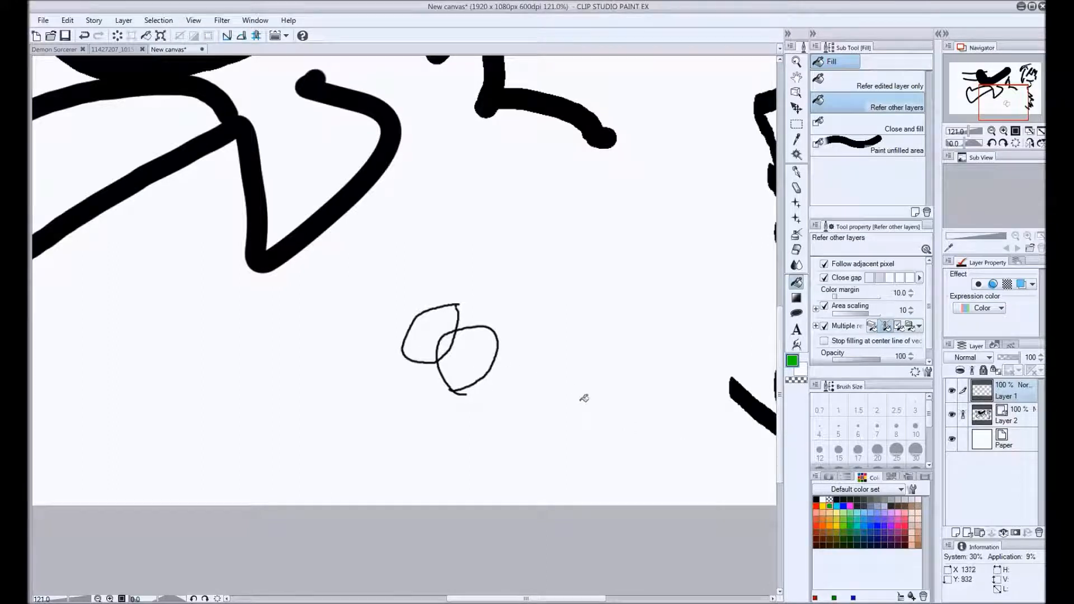
Step: Fill both overlapping ovals, including their shared area, with green on Layer 1
{"action": "left_click", "coordinate": [475, 351]}
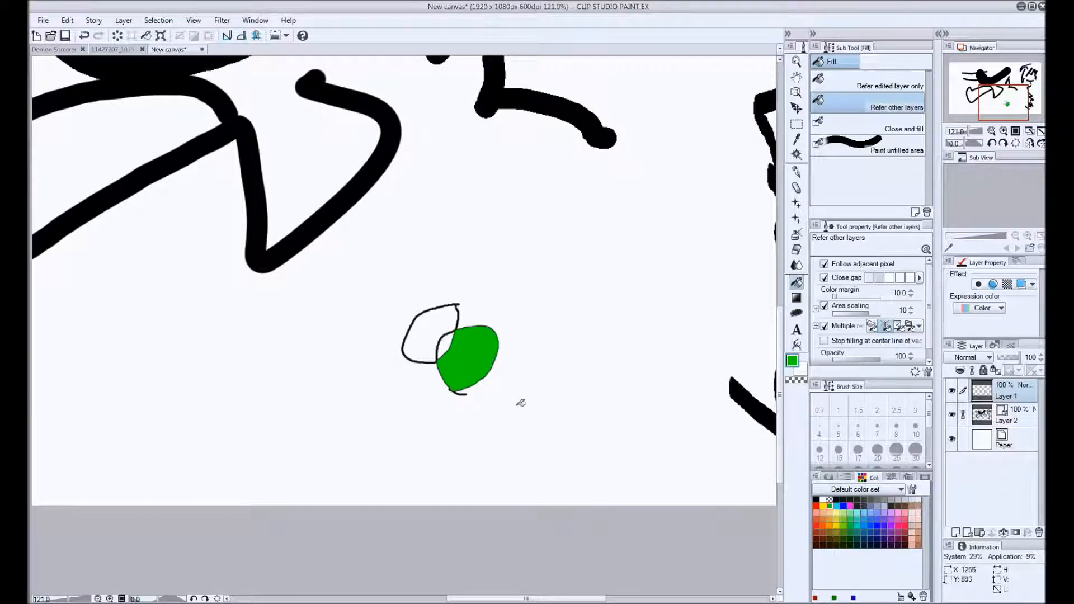
{"action": "left_click", "coordinate": [418, 329]}
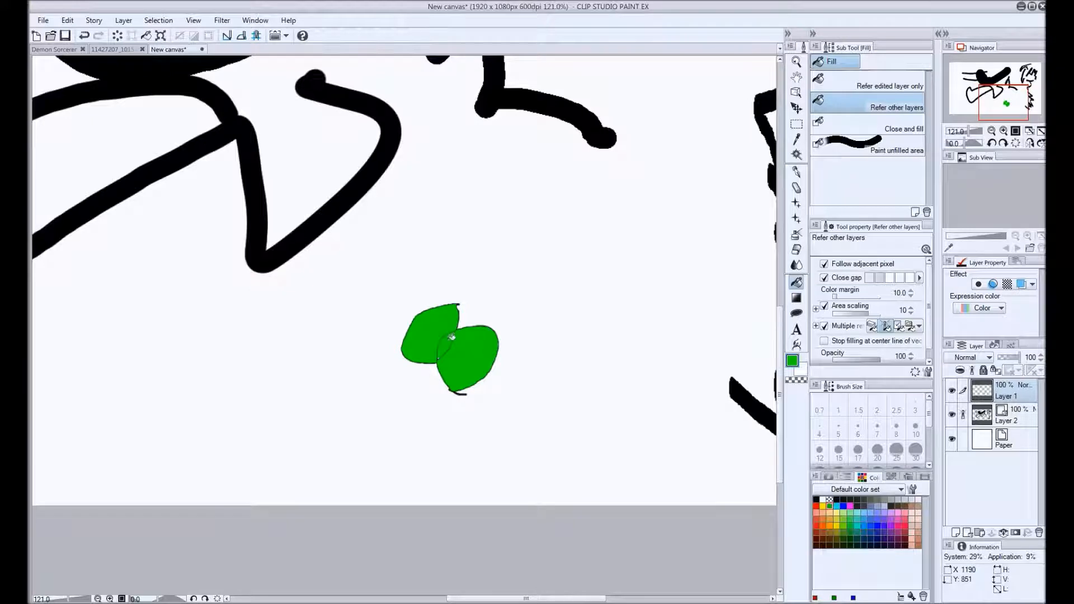
{"action": "left_click", "coordinate": [550, 358]}
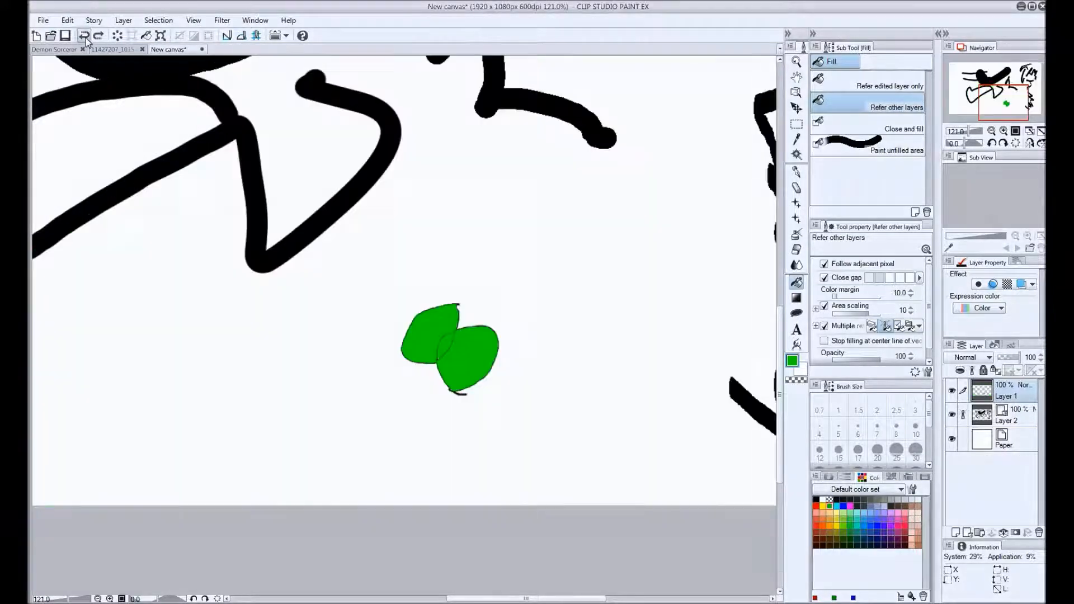
Step: Undo the green fills of the two ovals
{"action": "left_click", "coordinate": [84, 36]}
{"action": "left_click", "coordinate": [84, 35]}
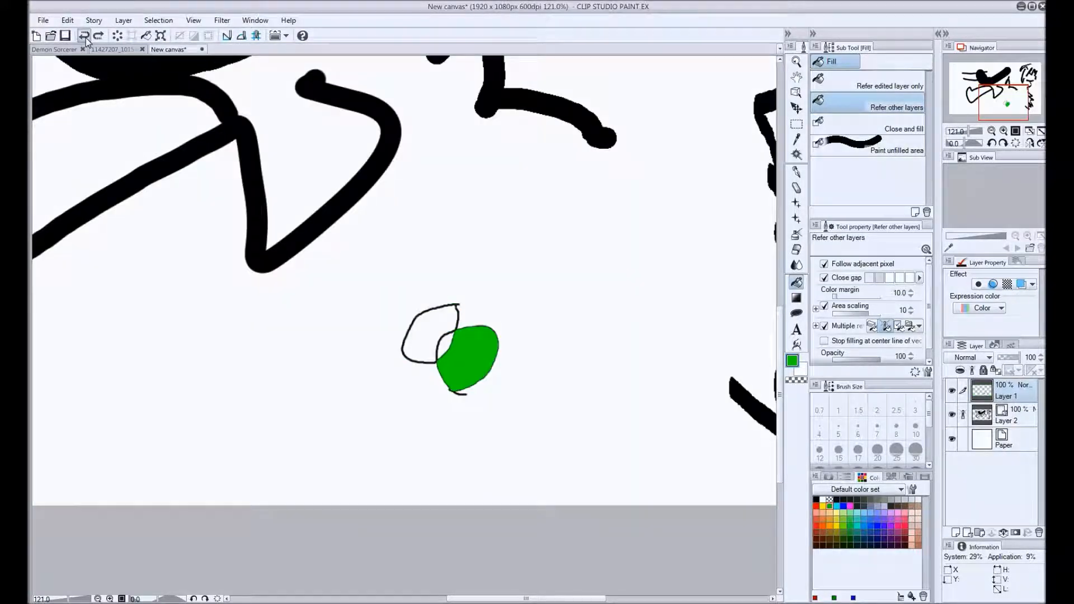
{"action": "left_click", "coordinate": [85, 37]}
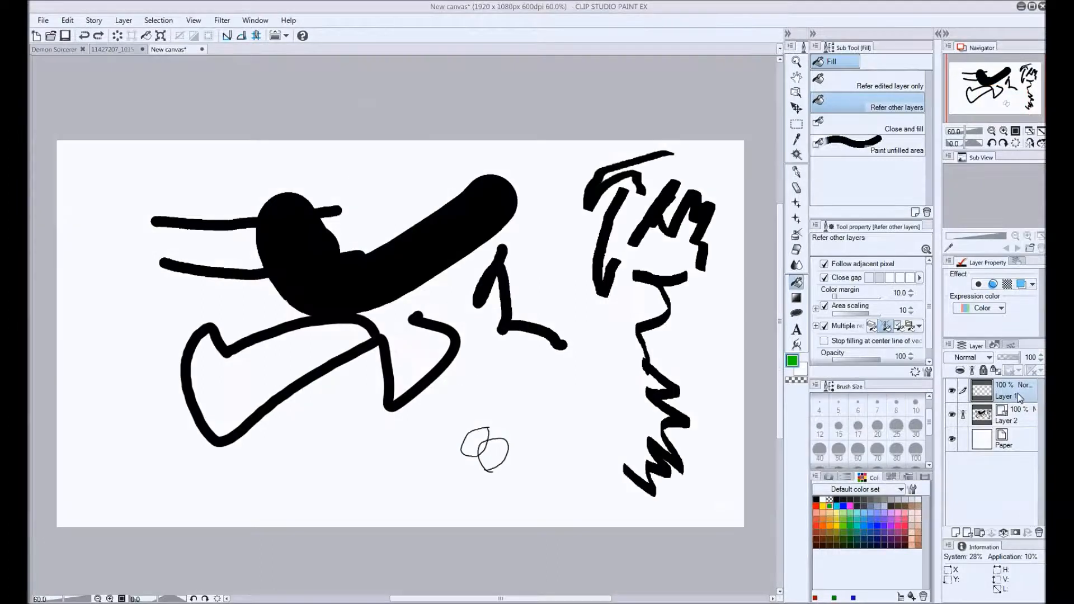
Step: Switch to the canvas with the woman illustration and check the Shirt layer by hiding and showing it
{"action": "key", "text": "F8"}
{"action": "mouse_move", "coordinate": [955, 378]}
{"action": "left_mouse_down"}
{"action": "mouse_move", "coordinate": [966, 363]}
{"action": "mouse_move", "coordinate": [954, 377]}
{"action": "left_mouse_up"}
{"action": "key", "text": "Escape"}
{"action": "left_click", "coordinate": [117, 49]}
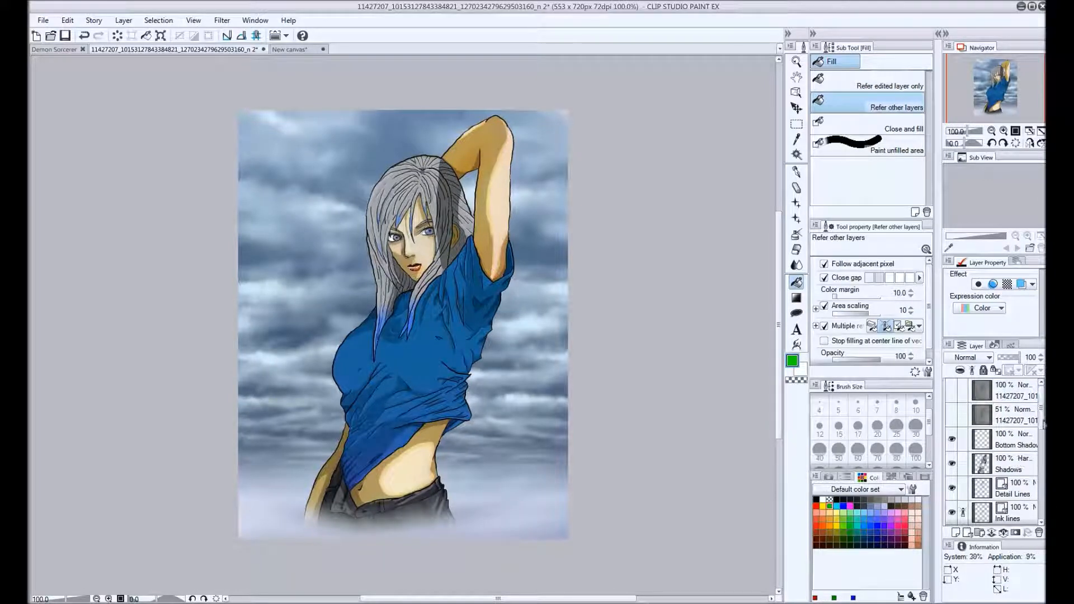
{"action": "left_click_drag", "start_coordinate": [1041, 417], "coordinate": [1043, 479]}
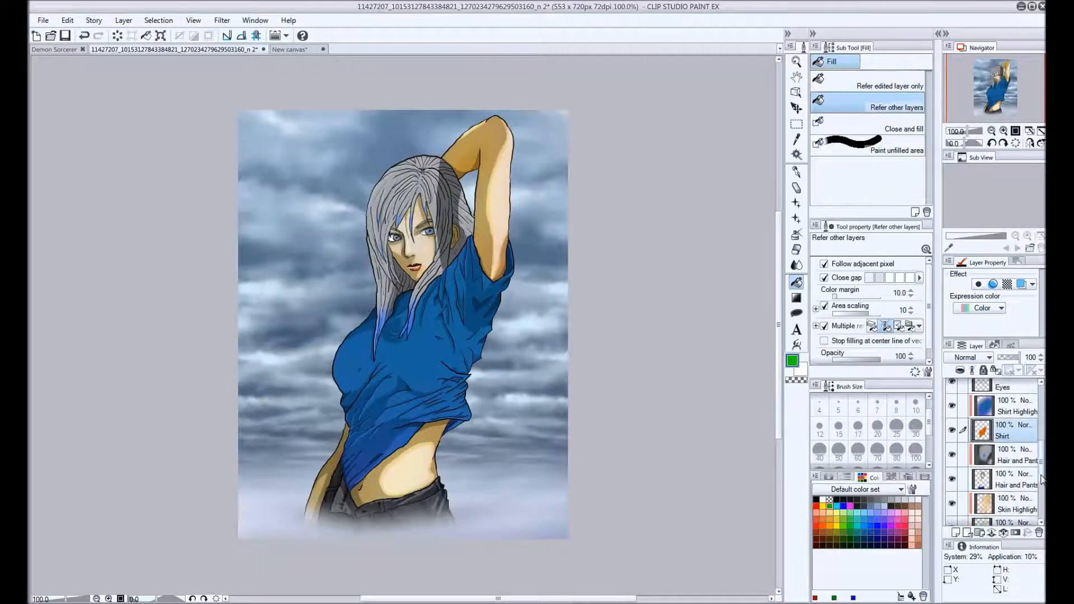
{"action": "left_click", "coordinate": [952, 431]}
{"action": "left_click", "coordinate": [952, 431]}
Step: Select the Shirt Highlight layer, toggle its clipping to the layer below off and on, and hide and show the layer
{"action": "left_click", "coordinate": [976, 407]}
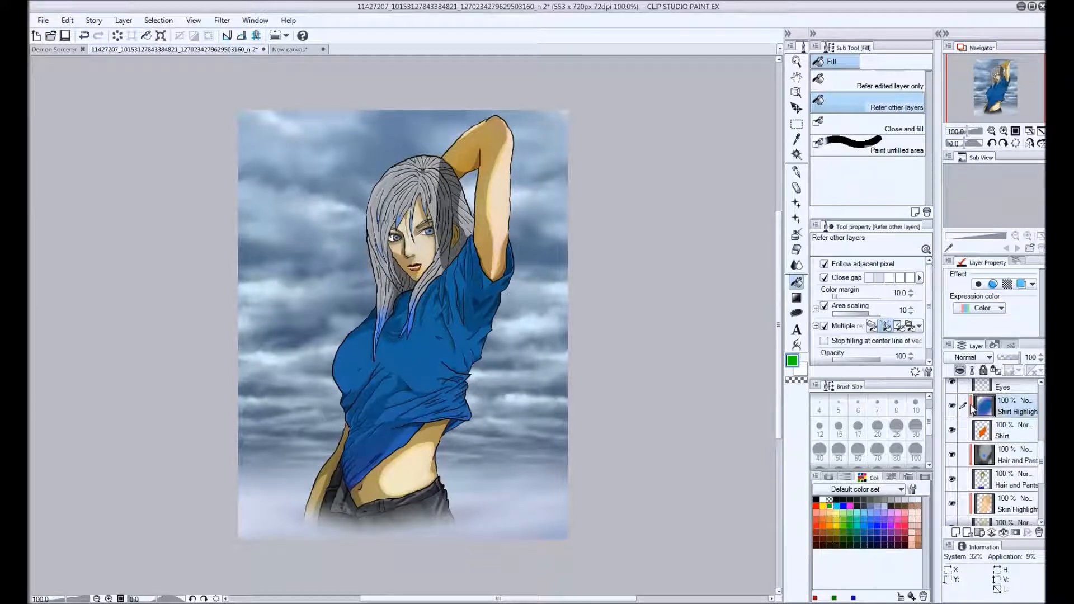
{"action": "left_click", "coordinate": [961, 372]}
{"action": "left_click", "coordinate": [961, 371]}
{"action": "left_click", "coordinate": [961, 371]}
{"action": "left_click", "coordinate": [960, 372]}
{"action": "left_click", "coordinate": [951, 405]}
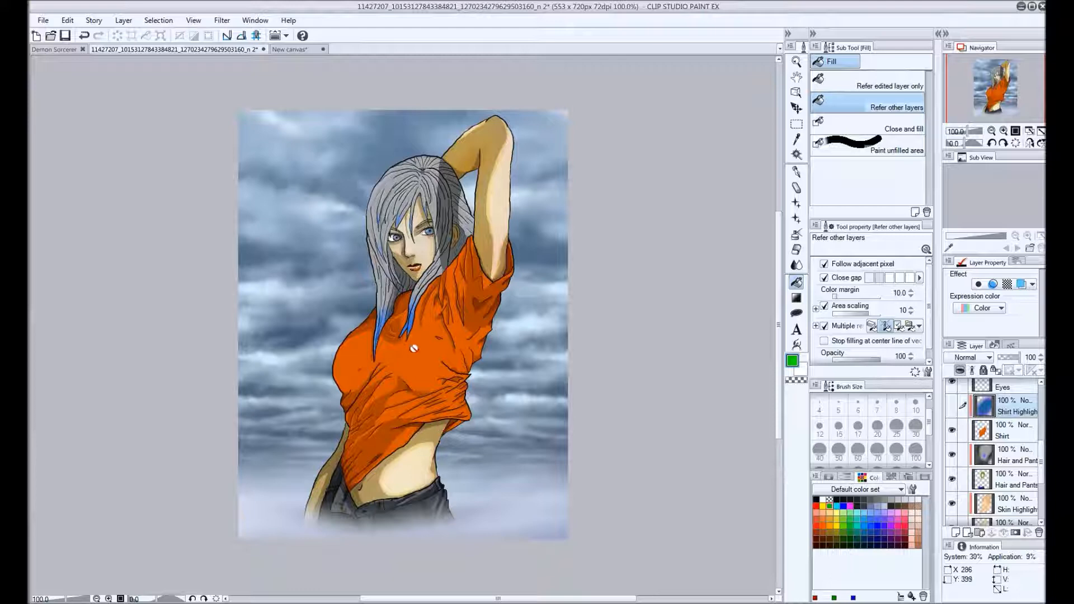
{"action": "left_click", "coordinate": [952, 405]}
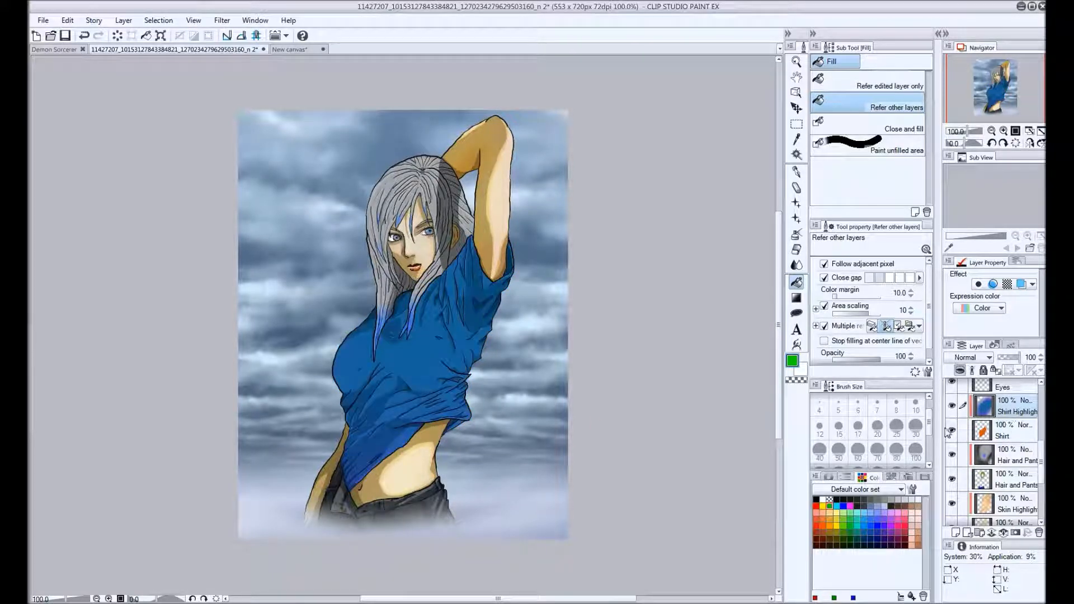
Step: Recolor the shirt light green on the Shirt Highlight layer with the Soft airbrush at size 138.3
{"action": "left_click", "coordinate": [798, 235]}
{"action": "left_click", "coordinate": [850, 512]}
{"action": "left_click", "coordinate": [843, 513]}
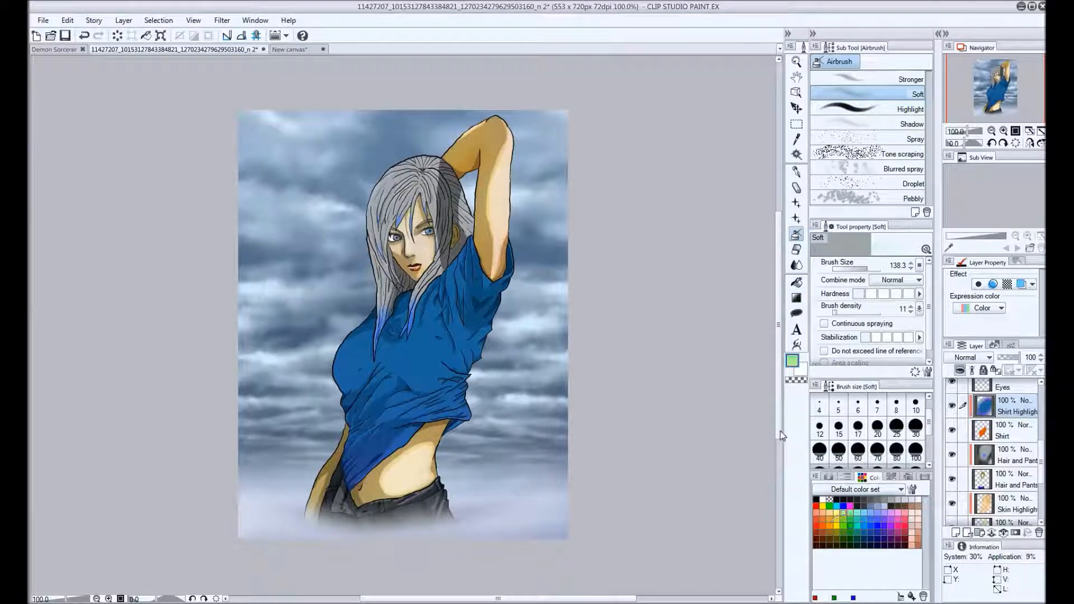
{"action": "mouse_move", "coordinate": [408, 491]}
{"action": "left_mouse_down"}
{"action": "mouse_move", "coordinate": [389, 519]}
{"action": "mouse_move", "coordinate": [313, 548]}
{"action": "mouse_move", "coordinate": [369, 391]}
{"action": "mouse_move", "coordinate": [293, 493]}
{"action": "mouse_move", "coordinate": [341, 465]}
{"action": "mouse_move", "coordinate": [333, 369]}
{"action": "mouse_move", "coordinate": [406, 433]}
{"action": "mouse_move", "coordinate": [494, 386]}
{"action": "mouse_move", "coordinate": [332, 378]}
{"action": "left_mouse_up"}
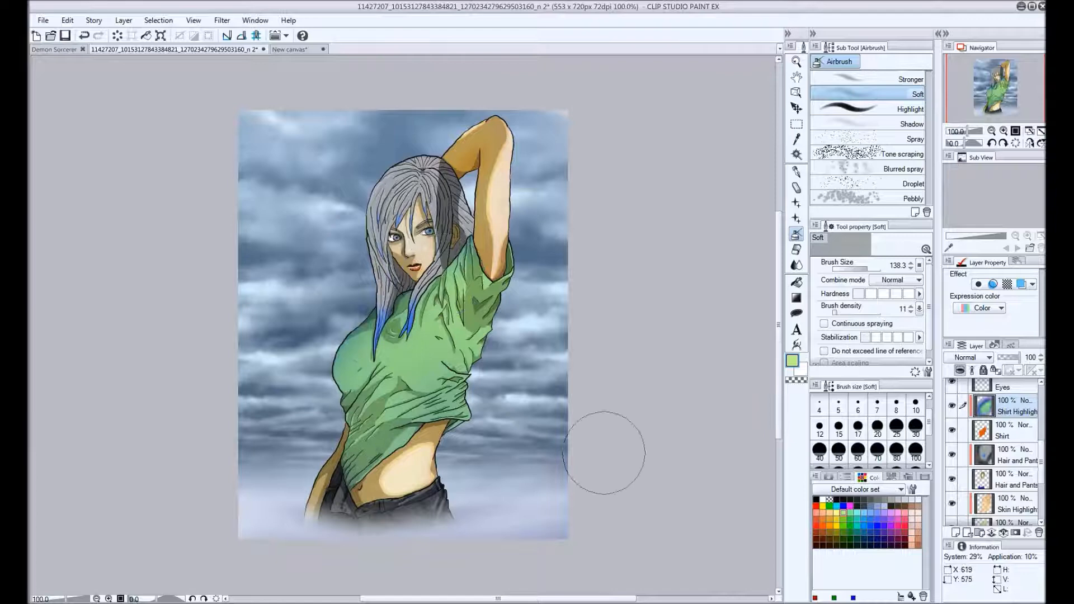
Step: Check the clipped layer above Hair and Pants by toggling its visibility off and on
{"action": "scroll", "coordinate": [969, 423], "scroll_direction": "down", "scroll_amount": 1}
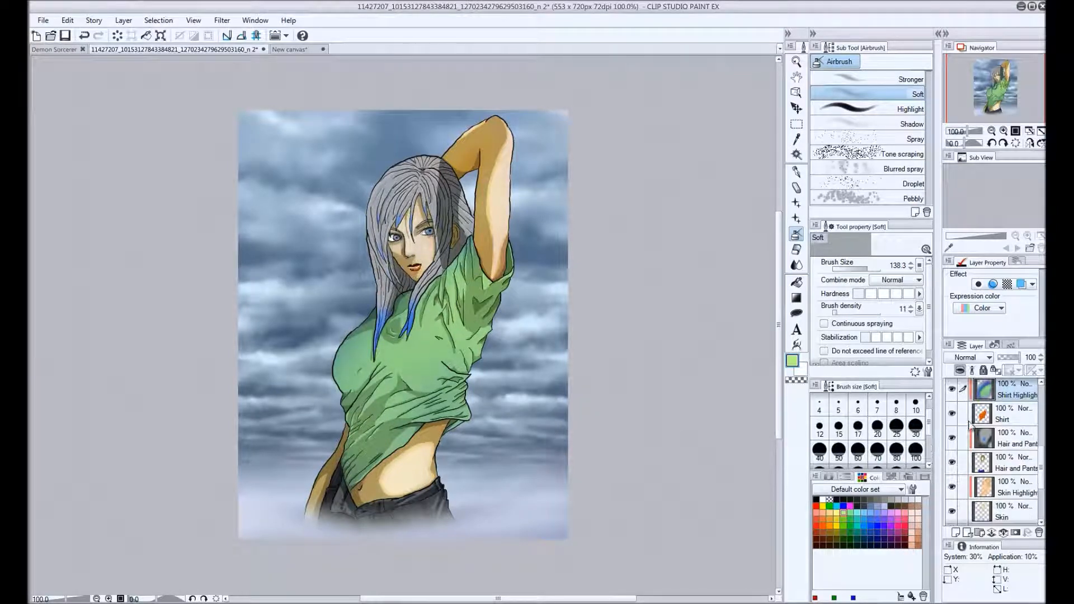
{"action": "scroll", "coordinate": [953, 436], "scroll_direction": "down", "scroll_amount": 1}
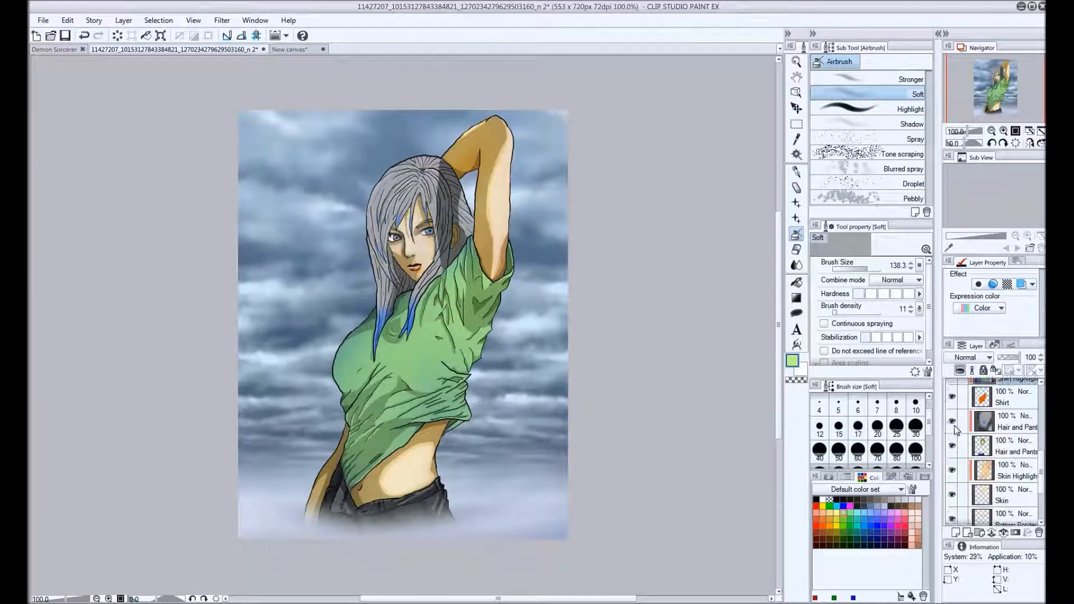
{"action": "left_click", "coordinate": [952, 422]}
{"action": "left_click", "coordinate": [952, 422]}
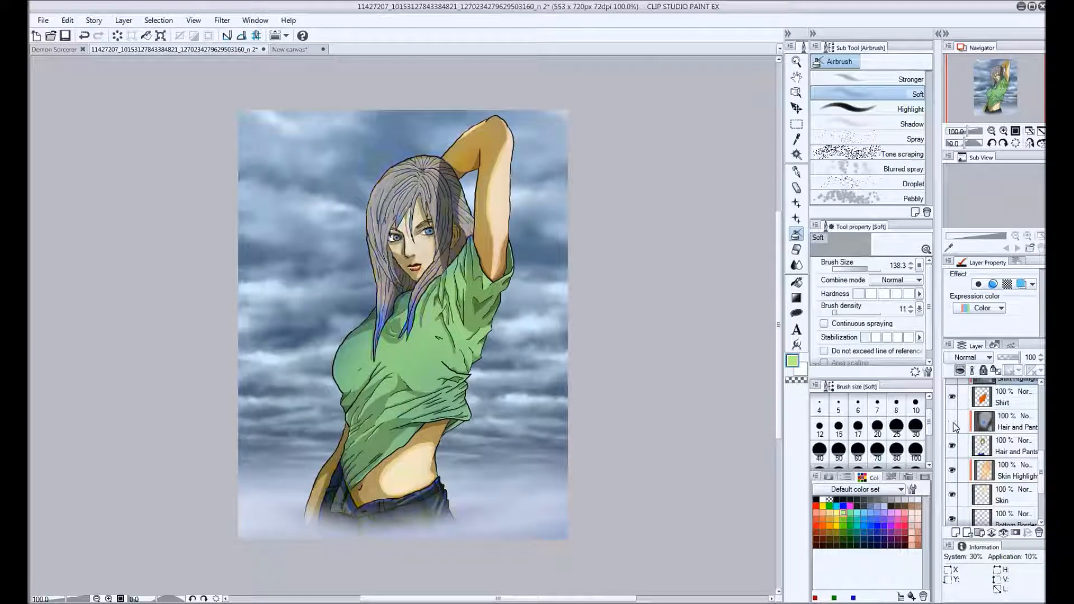
{"action": "left_click", "coordinate": [952, 423]}
{"action": "left_click", "coordinate": [953, 422]}
Step: Add a new raster layer above the Shadows layer and set its blending mode to Hard light
{"action": "scroll", "coordinate": [959, 435], "scroll_direction": "down", "scroll_amount": 2}
{"action": "scroll", "coordinate": [974, 472], "scroll_direction": "up", "scroll_amount": 5}
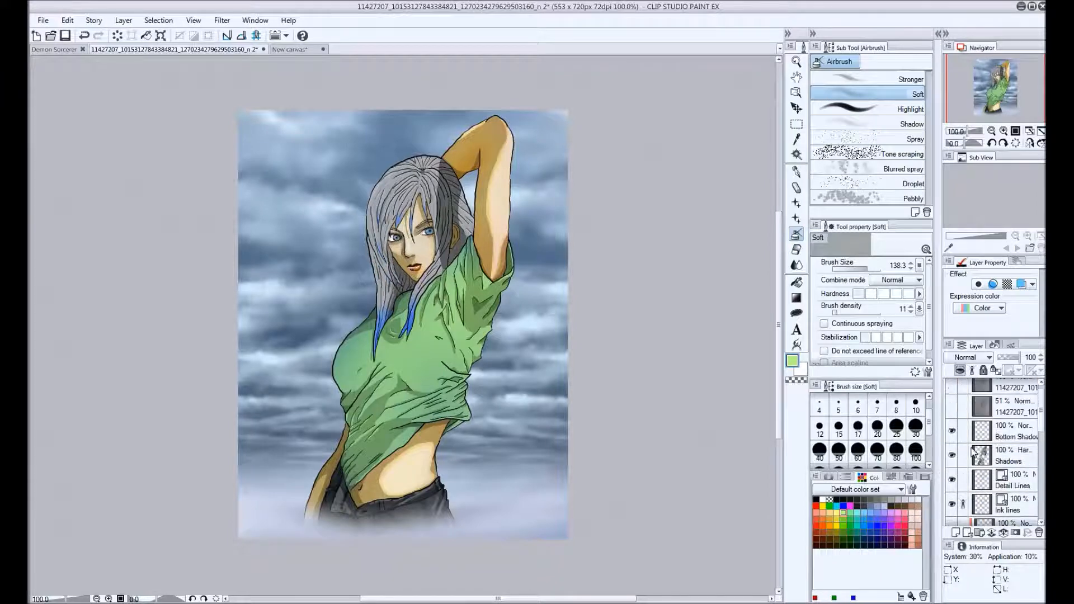
{"action": "scroll", "coordinate": [973, 453], "scroll_direction": "up", "scroll_amount": 1}
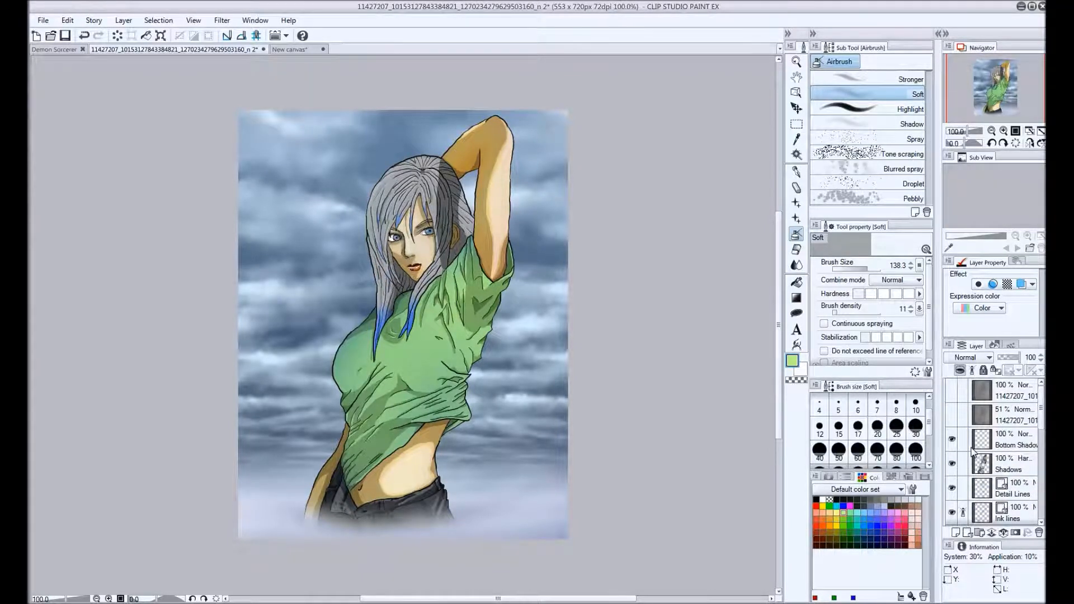
{"action": "scroll", "coordinate": [972, 452], "scroll_direction": "down", "scroll_amount": 2}
{"action": "left_click", "coordinate": [978, 416]}
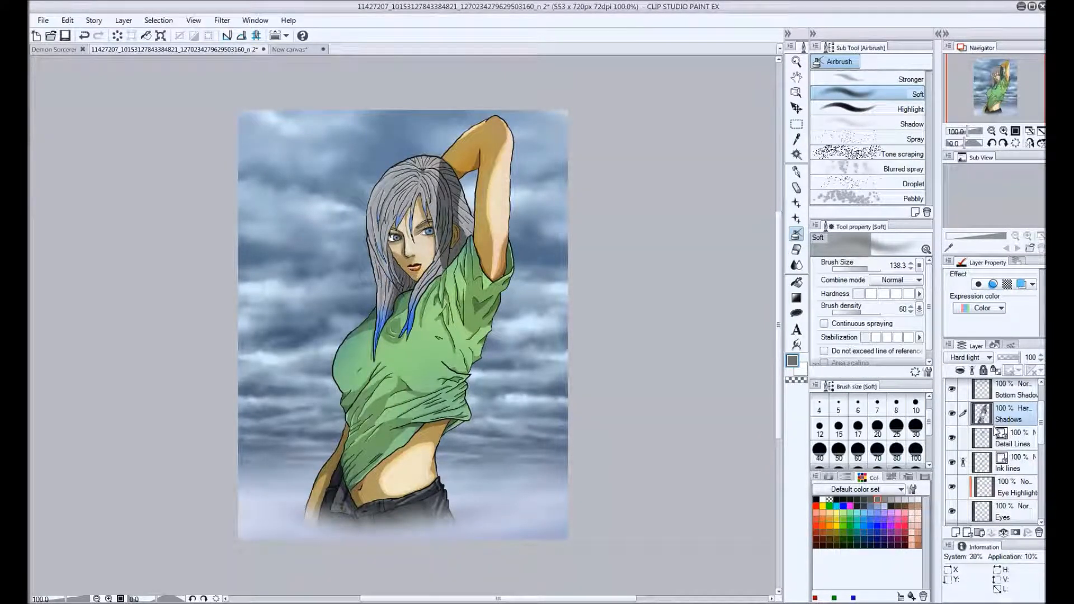
{"action": "left_click", "coordinate": [956, 533]}
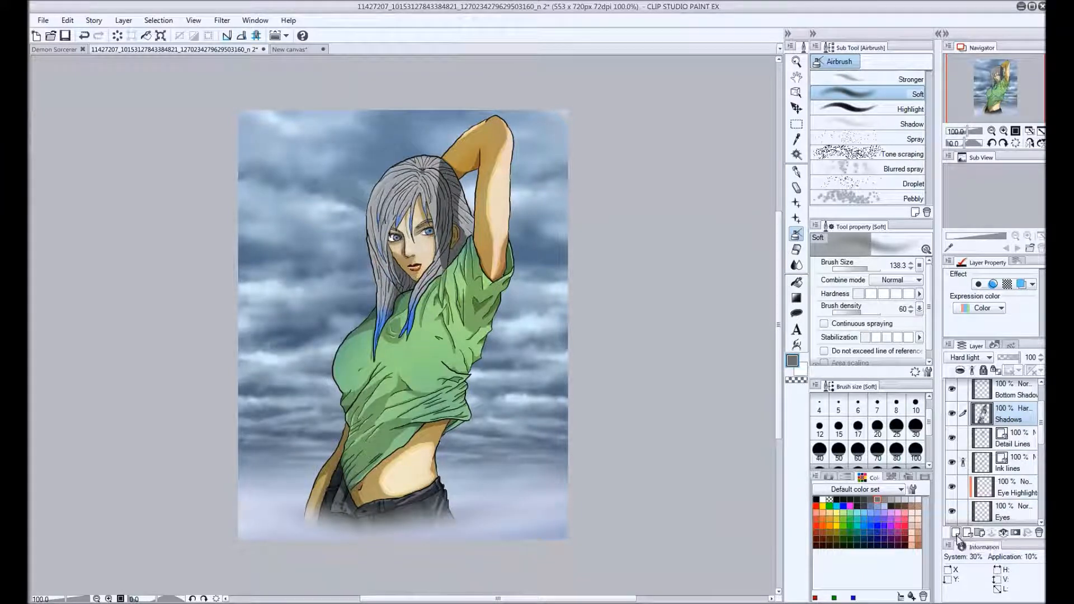
{"action": "left_click", "coordinate": [975, 360]}
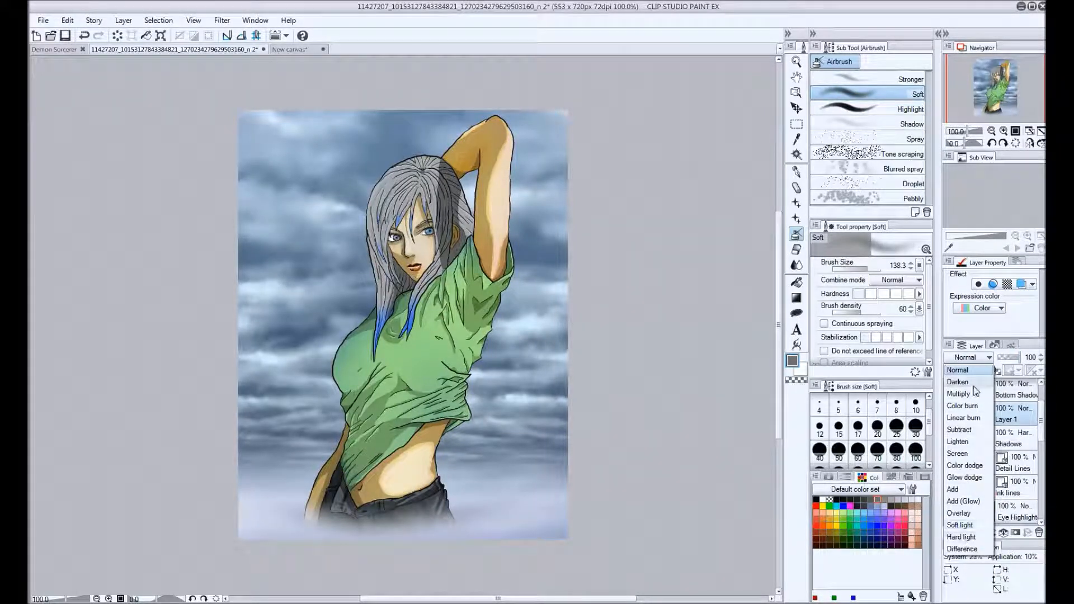
{"action": "left_click", "coordinate": [968, 537]}
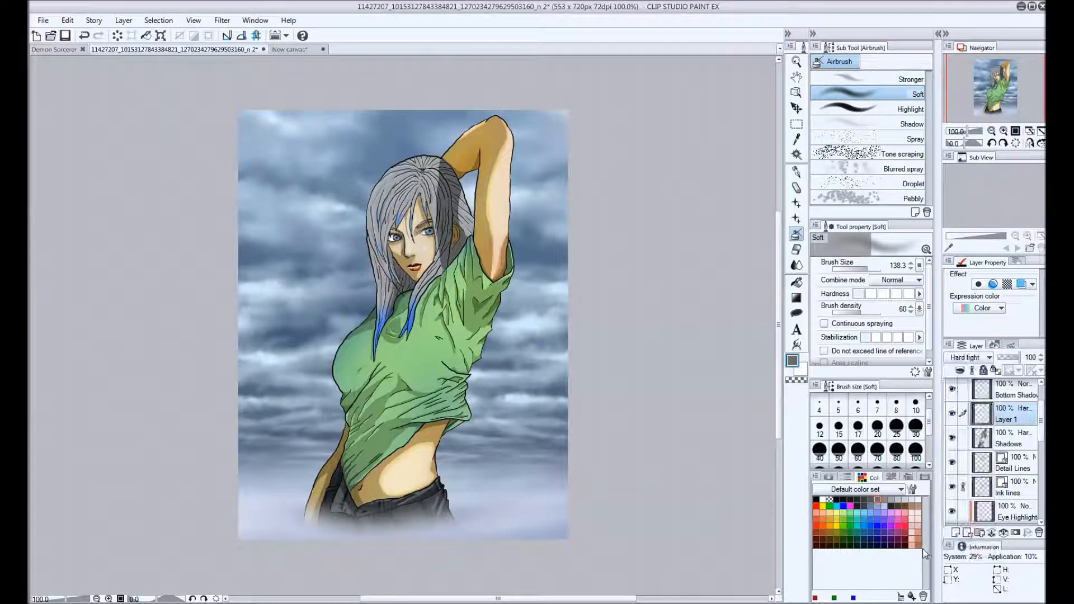
Step: Airbrush bluish gray, dark gray and lighter gray shading over the figure and sky on the Hard light layer
{"action": "left_click", "coordinate": [884, 506]}
{"action": "left_click", "coordinate": [877, 506]}
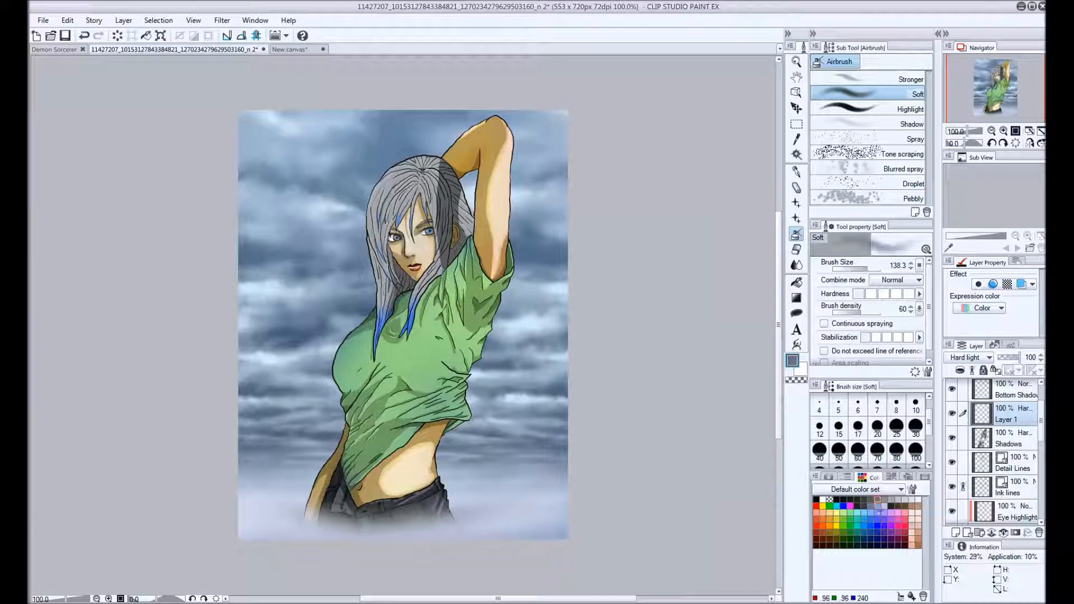
{"action": "mouse_move", "coordinate": [467, 304]}
{"action": "left_mouse_down"}
{"action": "mouse_move", "coordinate": [365, 238]}
{"action": "mouse_move", "coordinate": [398, 453]}
{"action": "mouse_move", "coordinate": [385, 370]}
{"action": "left_mouse_up"}
{"action": "left_click", "coordinate": [869, 500]}
{"action": "mouse_move", "coordinate": [488, 192]}
{"action": "left_mouse_down"}
{"action": "mouse_move", "coordinate": [515, 108]}
{"action": "mouse_move", "coordinate": [403, 448]}
{"action": "mouse_move", "coordinate": [342, 369]}
{"action": "mouse_move", "coordinate": [446, 347]}
{"action": "mouse_move", "coordinate": [413, 403]}
{"action": "mouse_move", "coordinate": [419, 419]}
{"action": "left_mouse_up"}
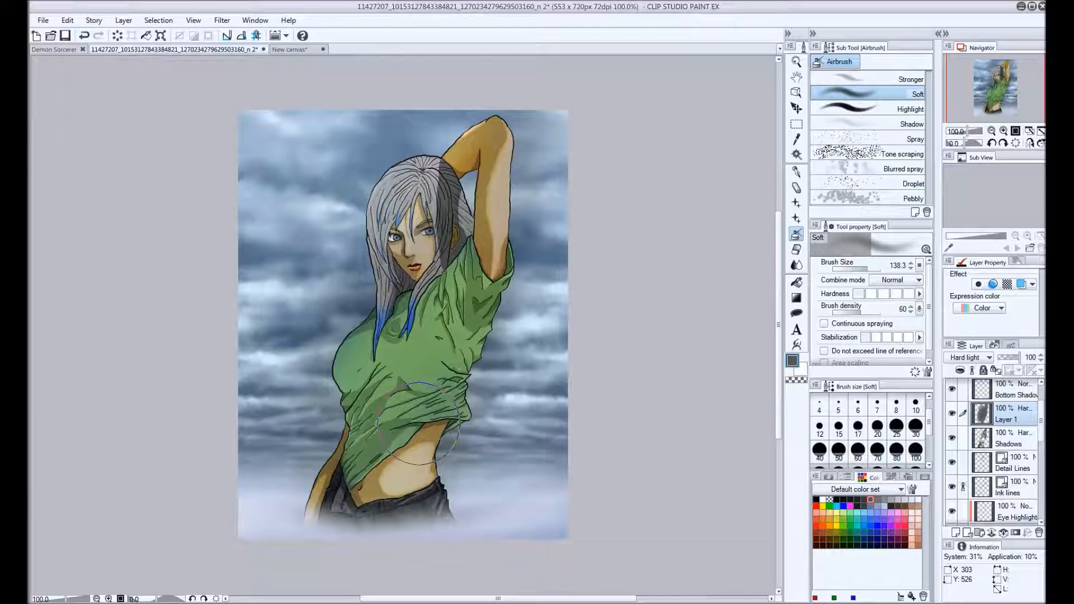
{"action": "left_click", "coordinate": [883, 500]}
{"action": "mouse_move", "coordinate": [336, 216]}
{"action": "left_mouse_down"}
{"action": "mouse_move", "coordinate": [388, 368]}
{"action": "mouse_move", "coordinate": [426, 358]}
{"action": "mouse_move", "coordinate": [472, 255]}
{"action": "mouse_move", "coordinate": [490, 444]}
{"action": "left_mouse_up"}
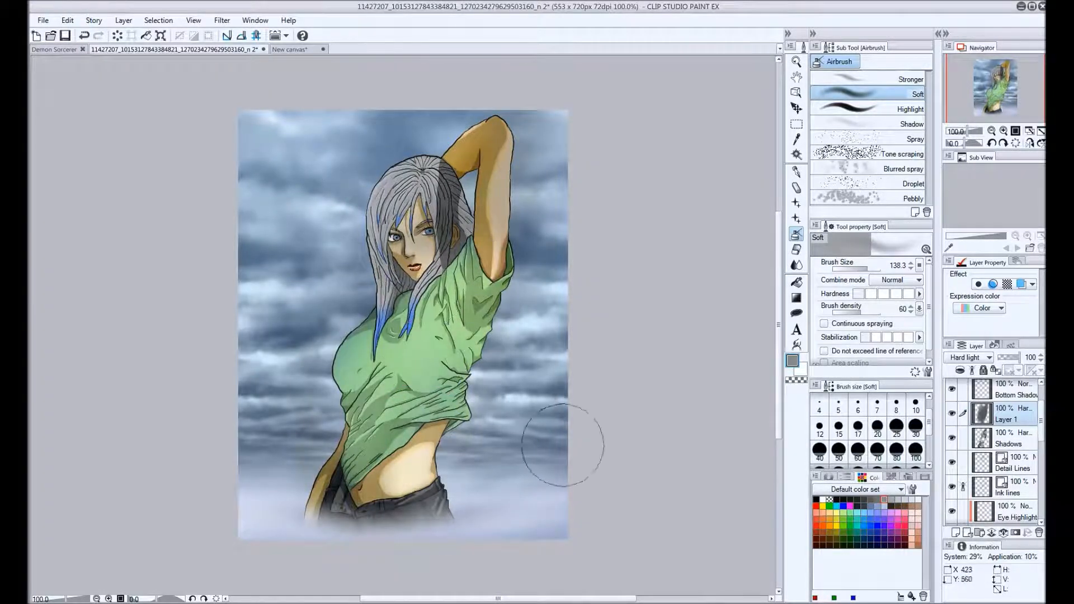
Step: Hide Layer 1 and toggle the Shadows layer's visibility to compare the shading
{"action": "left_click", "coordinate": [952, 414]}
{"action": "left_click", "coordinate": [952, 440]}
{"action": "left_click", "coordinate": [952, 440]}
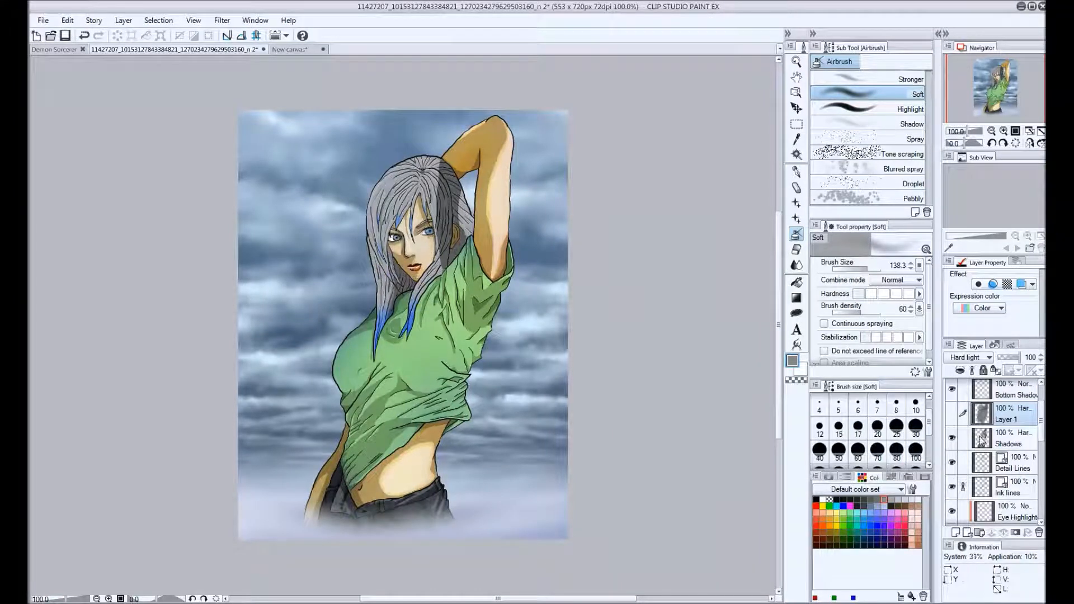
Step: Merge Layer 1 with the Shadows layer below, and merge all the illustration's layers into one
{"action": "key", "text": "ctrl+e"}
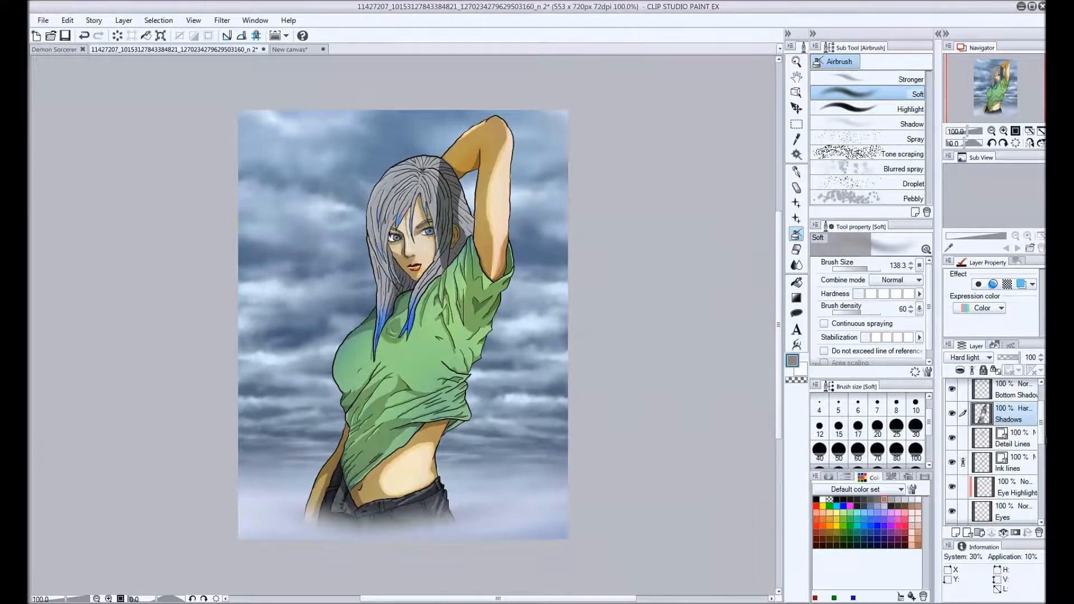
{"action": "right_click", "coordinate": [1021, 442]}
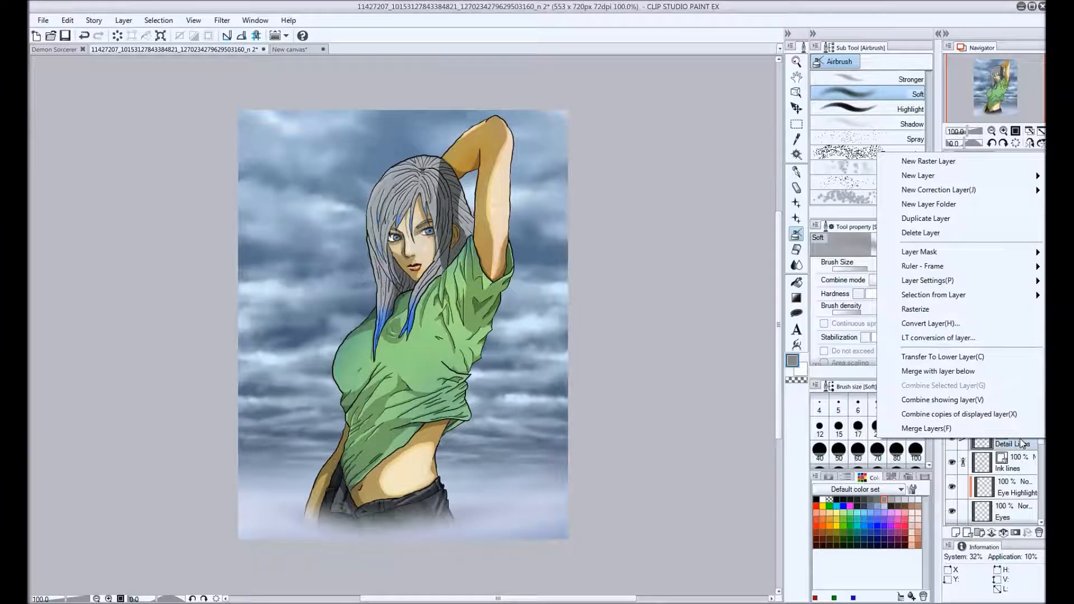
{"action": "left_click", "coordinate": [948, 429]}
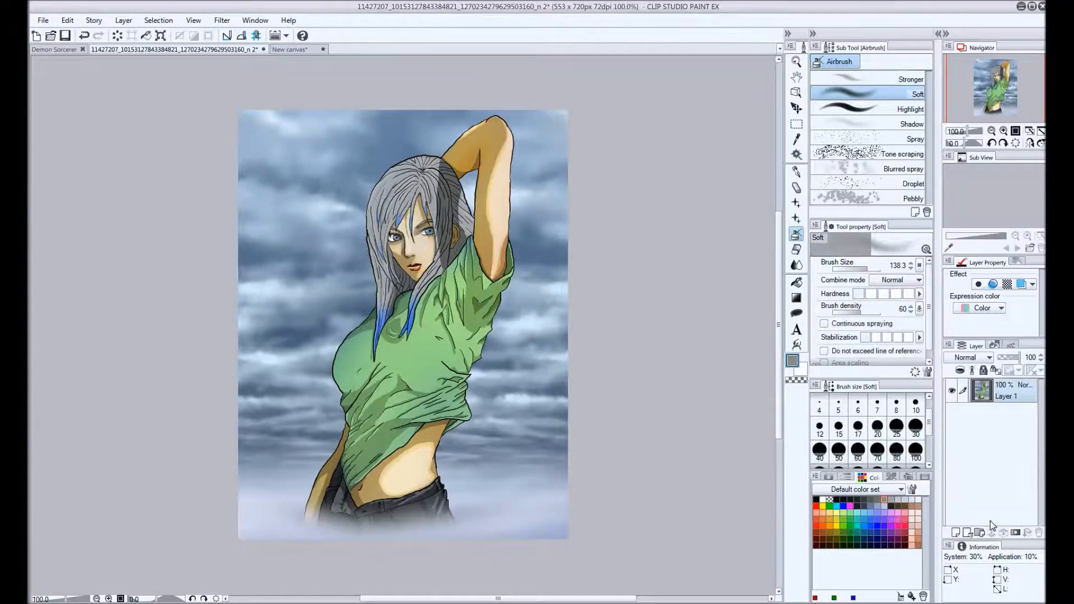
Step: Darken the merged illustration with a Brightness/Contrast correction, setting the brightness to -43
{"action": "left_click", "coordinate": [67, 20]}
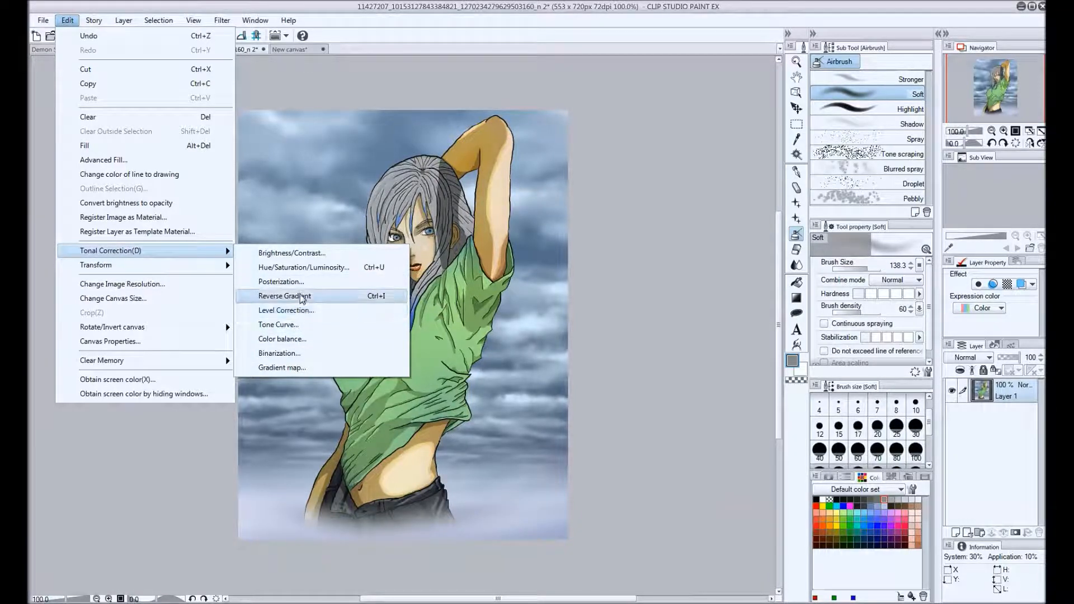
{"action": "left_click", "coordinate": [293, 253]}
{"action": "left_click_drag", "start_coordinate": [591, 318], "coordinate": [623, 319]}
{"action": "left_click_drag", "start_coordinate": [553, 319], "coordinate": [564, 320]}
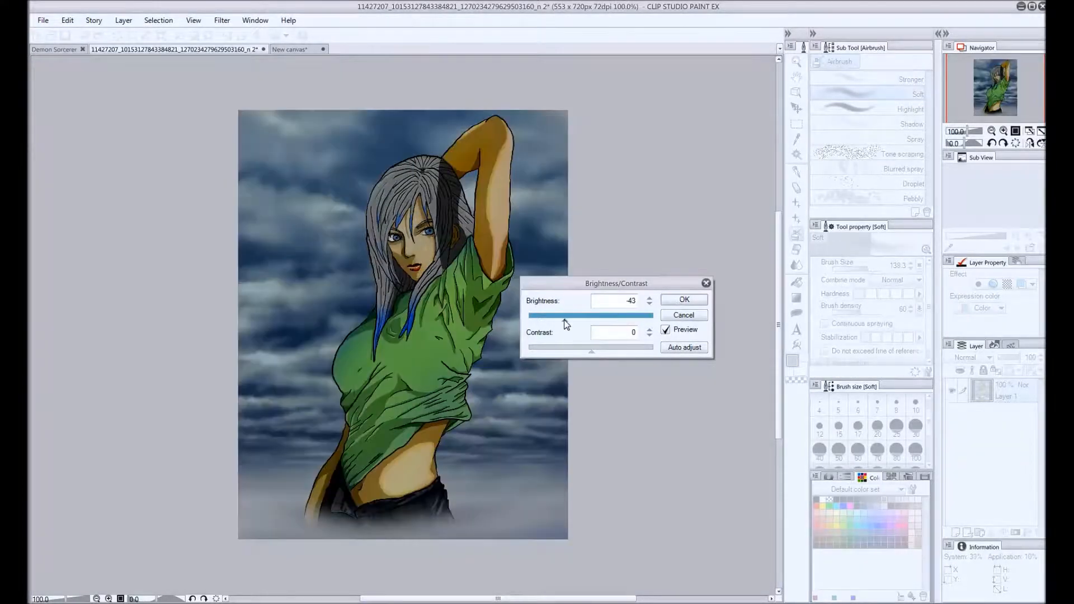
{"action": "left_click", "coordinate": [676, 305]}
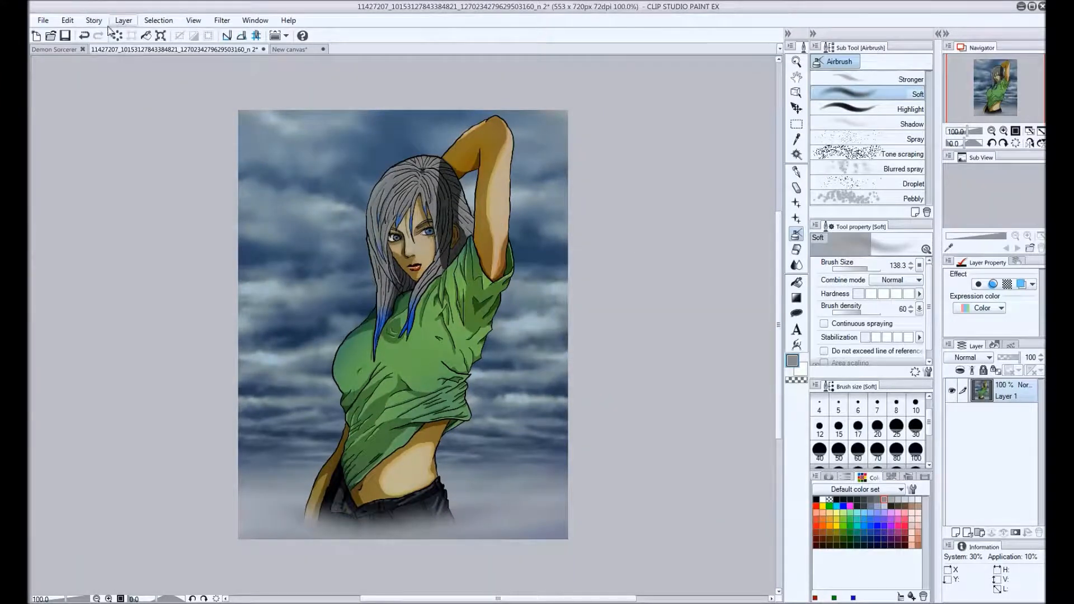
Step: Shift the illustration's colors with a Hue/Saturation/Luminosity correction, setting the hue to -77
{"action": "left_click", "coordinate": [67, 20]}
{"action": "mouse_move", "coordinate": [121, 253]}
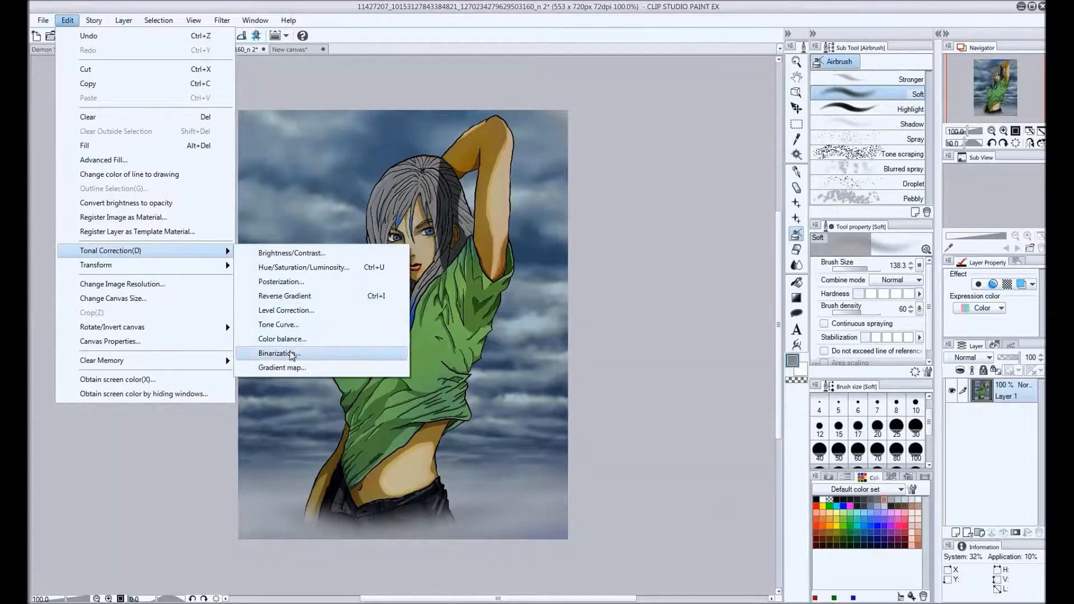
{"action": "left_click", "coordinate": [296, 267]}
{"action": "left_click_drag", "start_coordinate": [656, 285], "coordinate": [608, 278]}
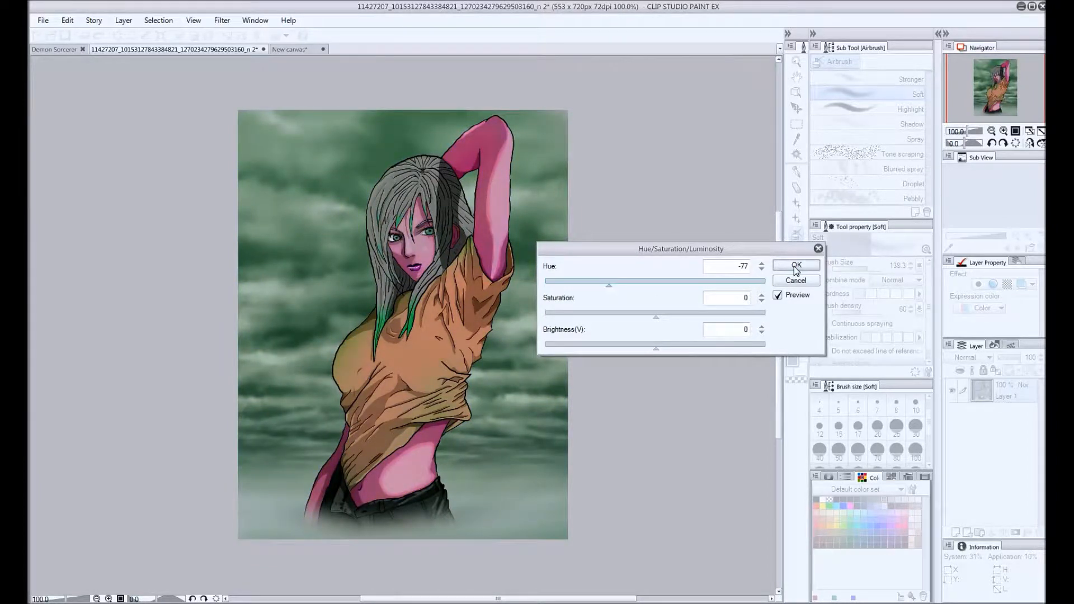
{"action": "left_click", "coordinate": [799, 267]}
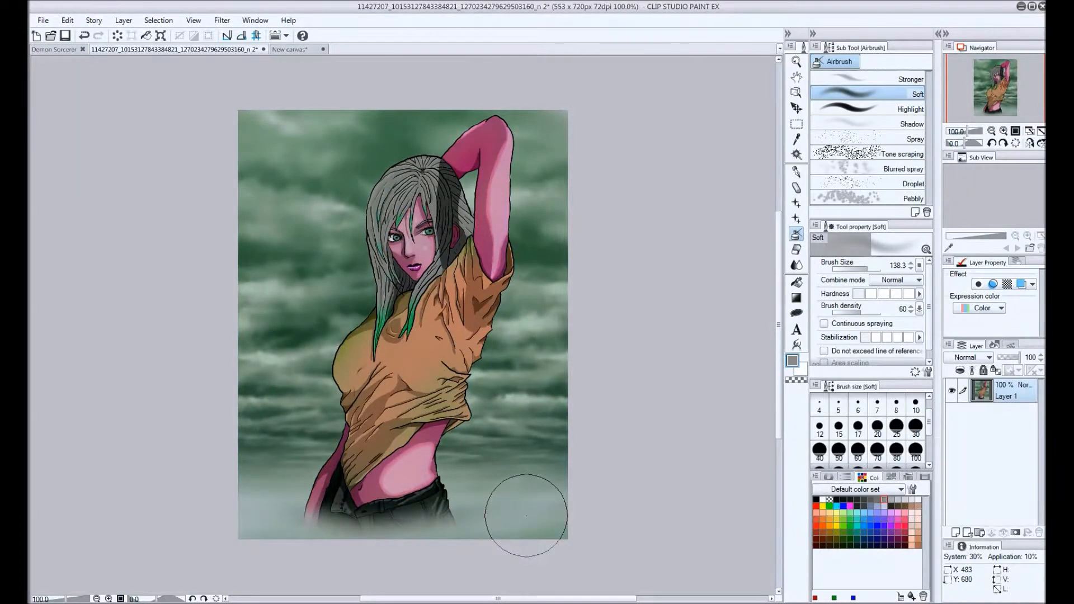